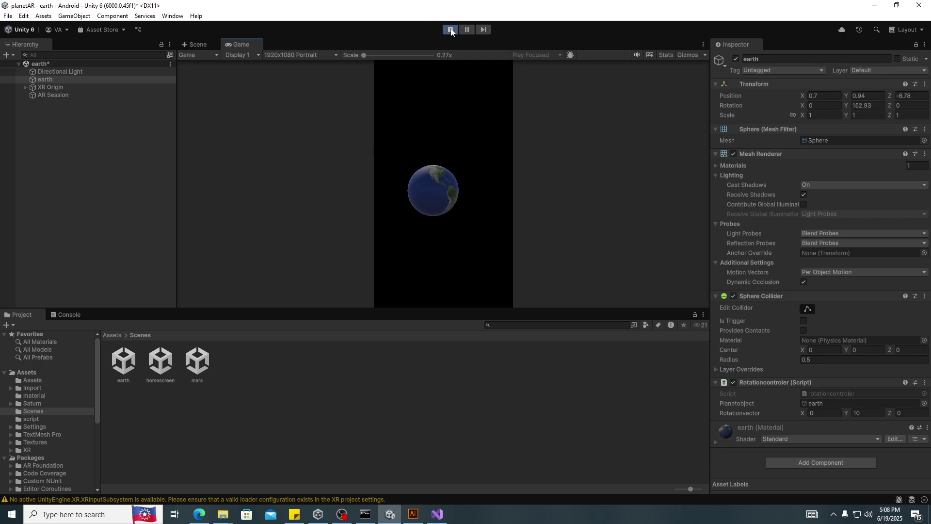
Replay the earth scene in play mode to view the planet's rotation, and stop the playback
left_click(451, 30)
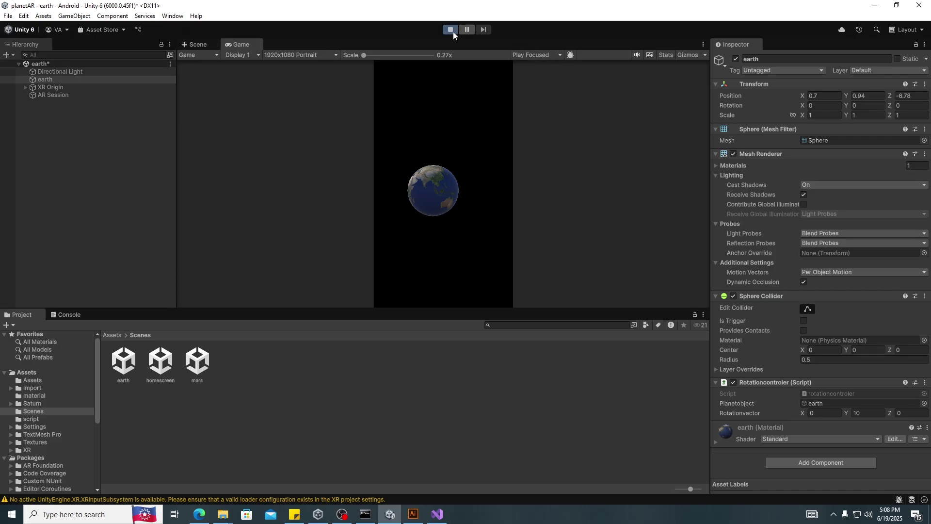
left_click(451, 30)
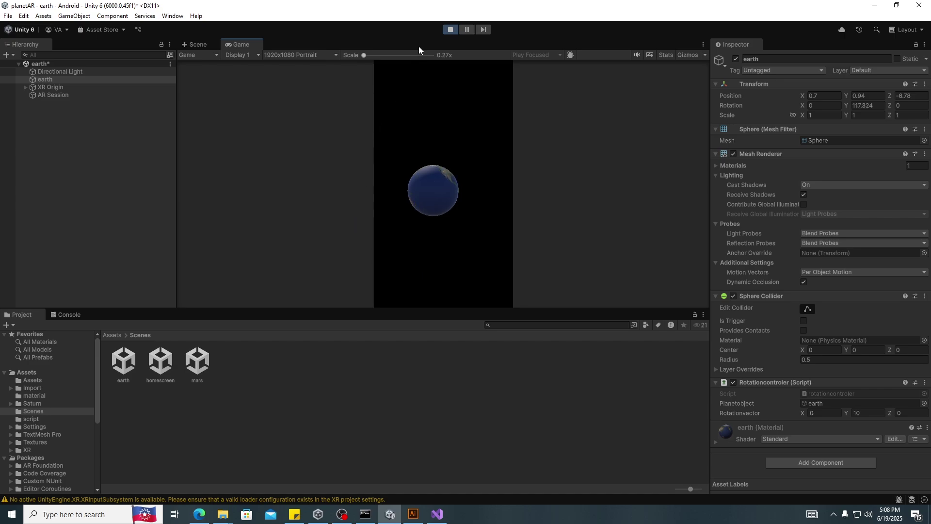
left_click(446, 30)
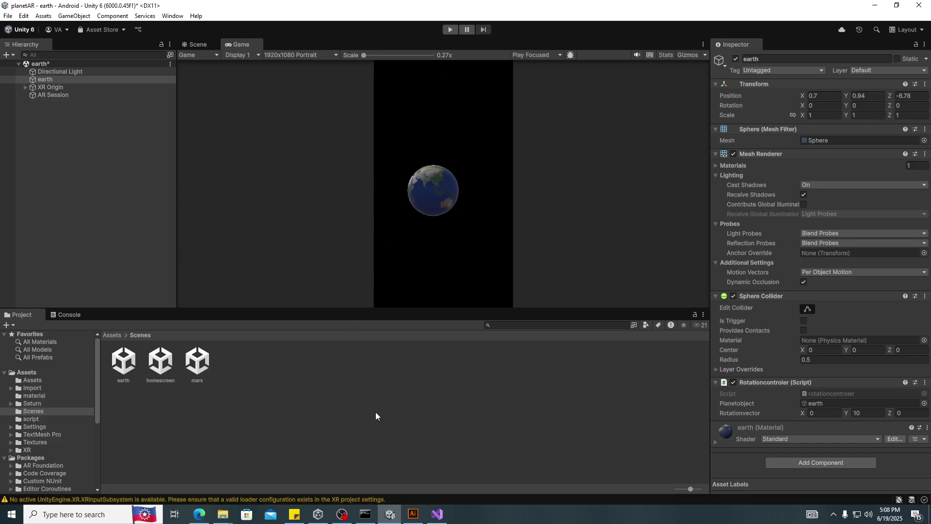
Glance at the scenecontroller script in Visual Studio, and seek slightly forward in the AR course video in the browser
left_click(436, 515)
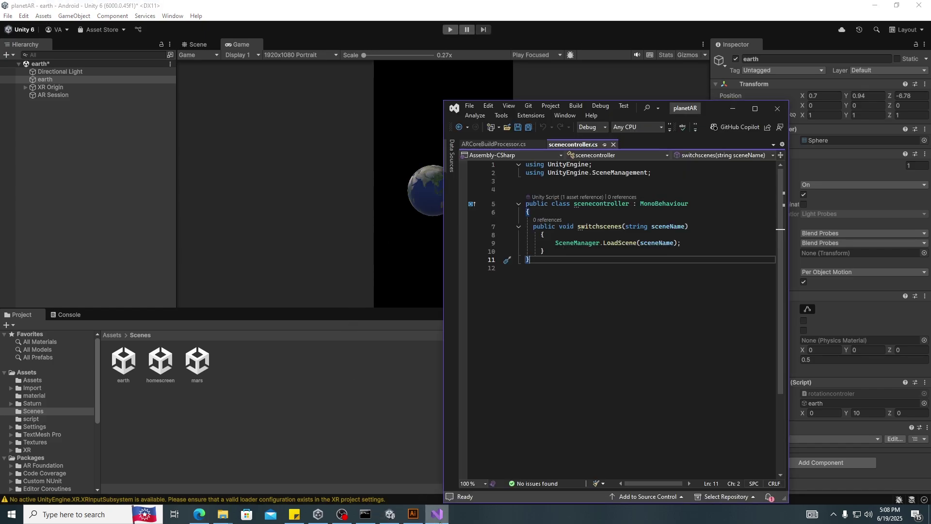
left_click(438, 515)
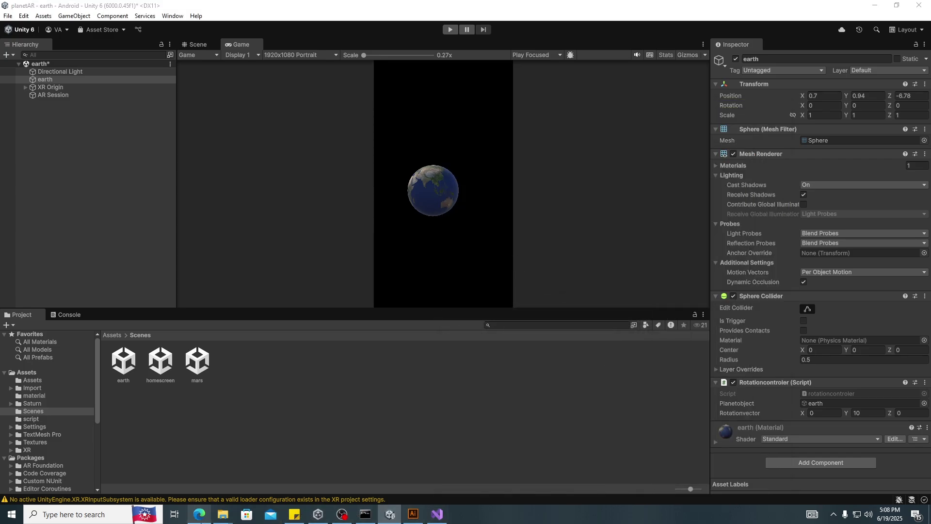
left_click(200, 515)
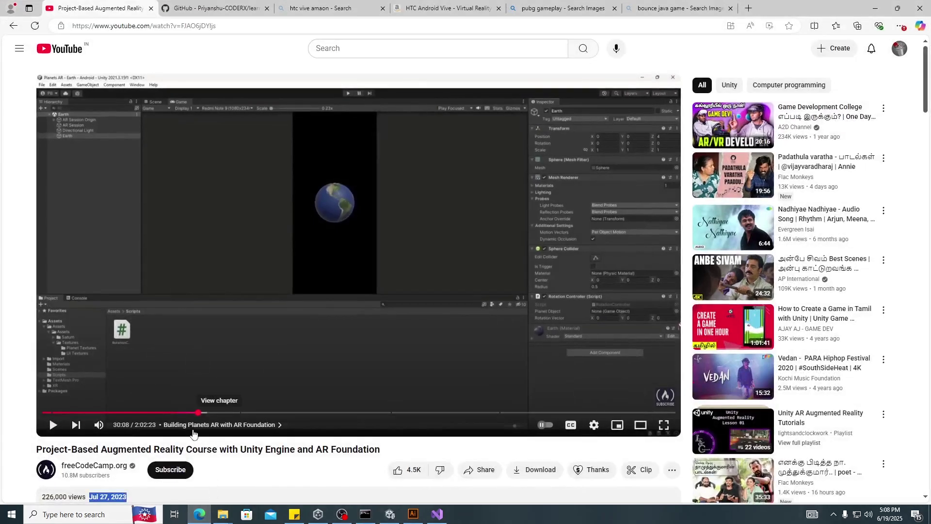
left_click_drag(197, 415, 205, 416)
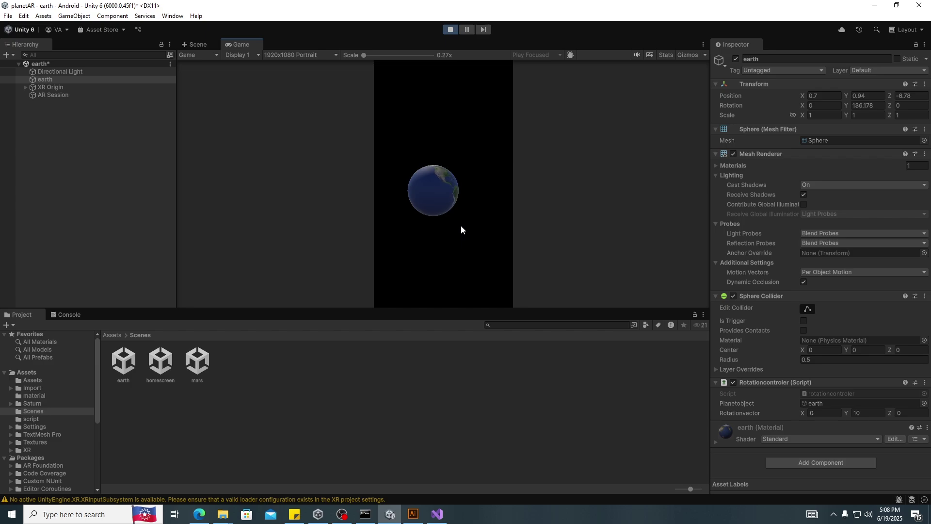
Restart the earth scene in Unity to preview the spinning planet once more, and exit play mode
left_click(449, 29)
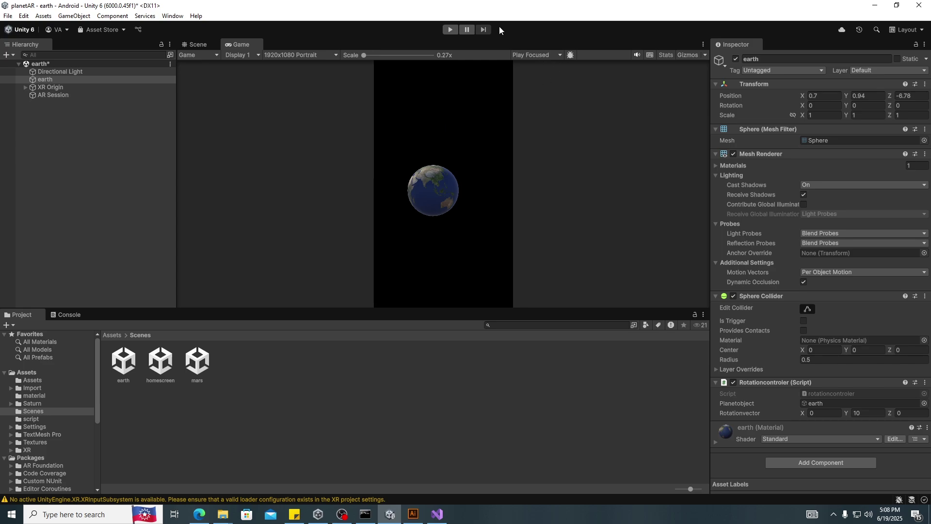
left_click(451, 30)
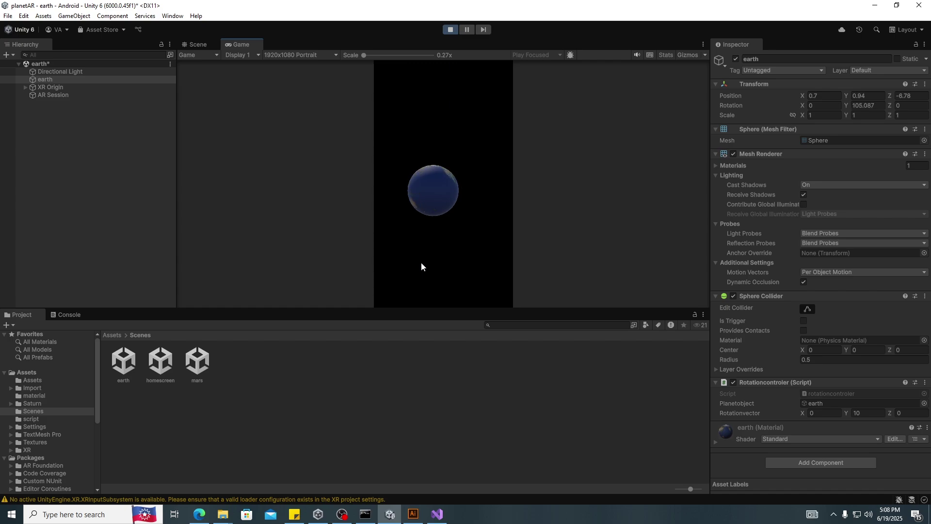
left_click(448, 29)
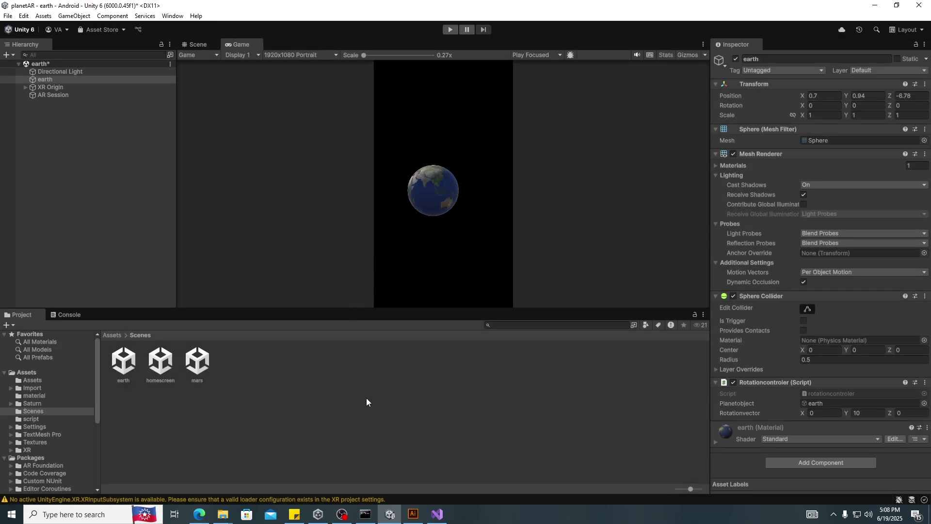
Check the scenecontroller script again, and move the AR course video forward to the Mars button's On Click setup
left_click(437, 514)
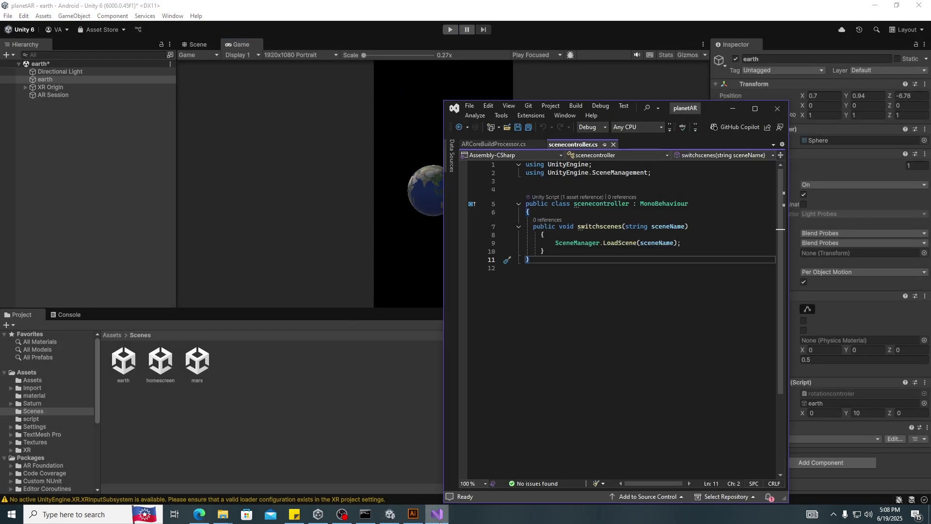
left_click(439, 518)
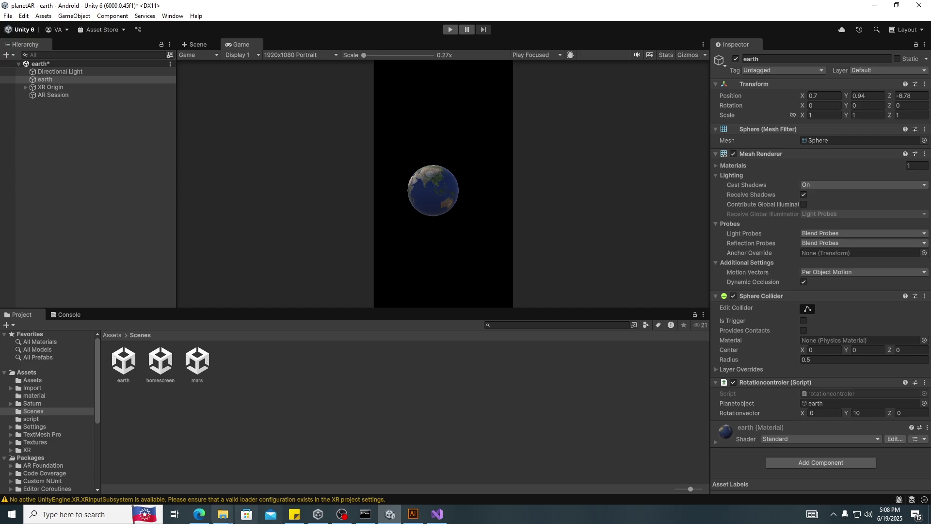
left_click(199, 514)
left_click_drag(198, 412, 208, 416)
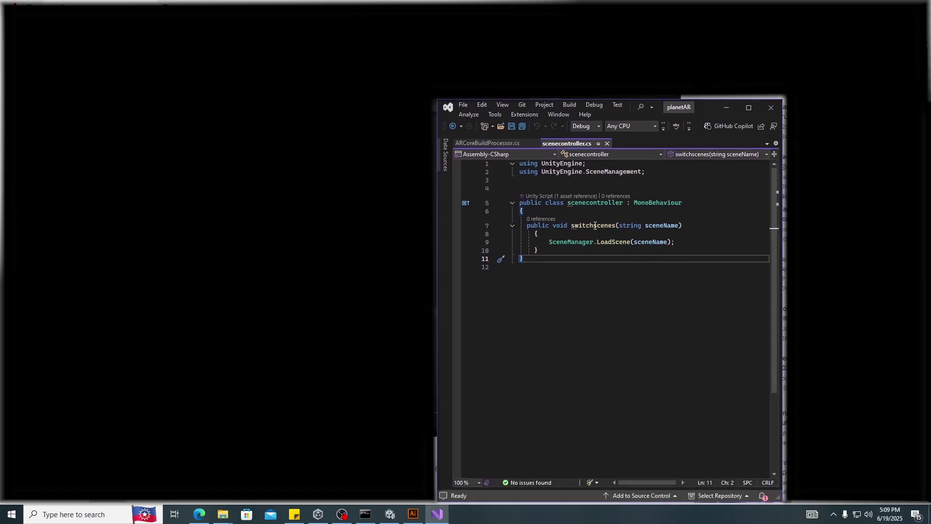
Examine the string sceneName parameter of switchscenes and the SceneManager class in the scenecontroller script
key("alt+Tab")
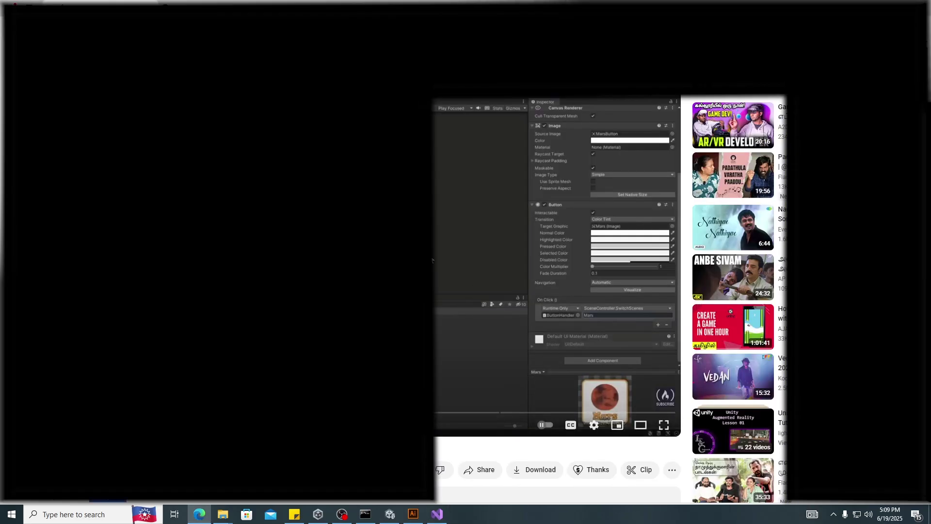
left_click(437, 514)
left_click_drag(620, 225, 679, 226)
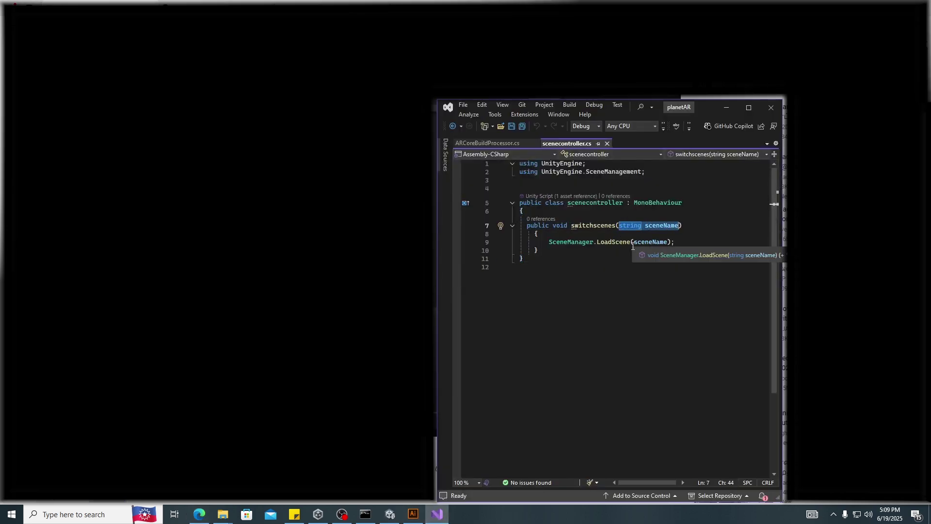
left_click_drag(547, 242, 593, 243)
Start a new "SceneManager." statement on a line below the LoadScene call in switchscenes
left_click(694, 244)
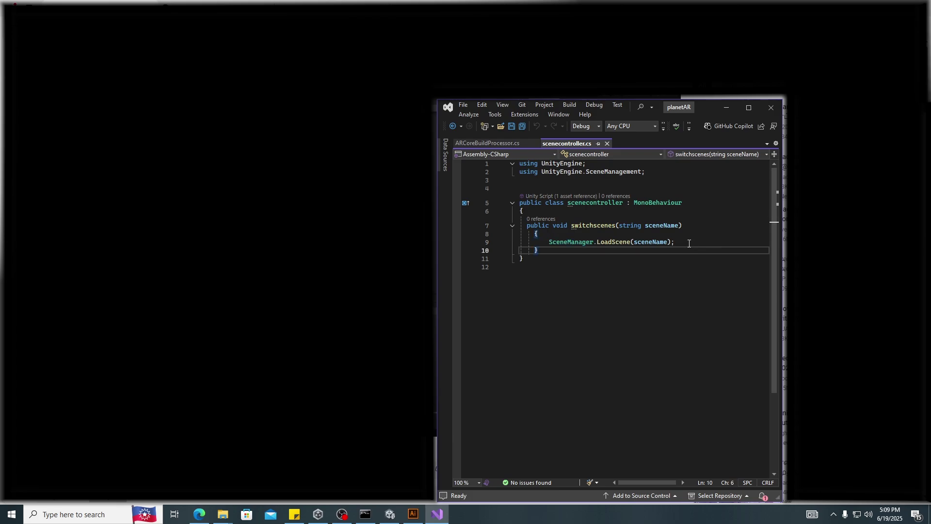
key("Return")
type("s")
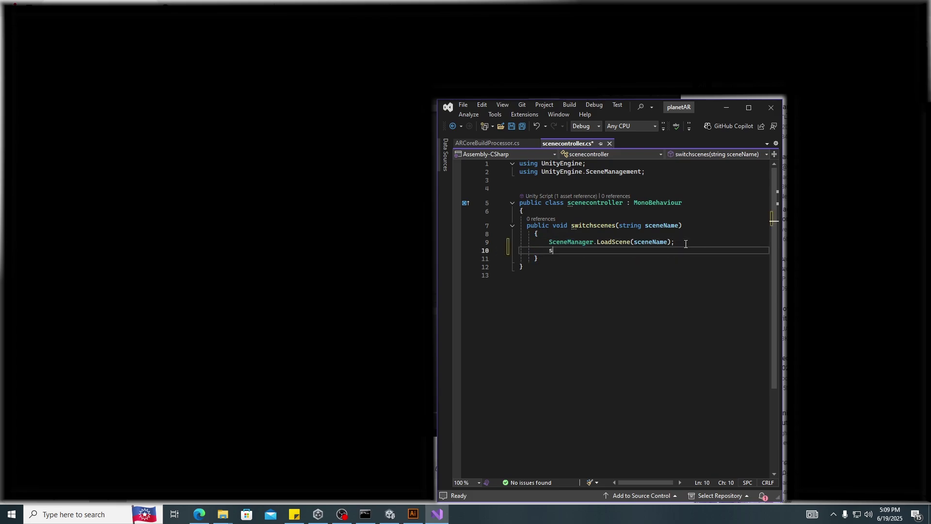
type("ce")
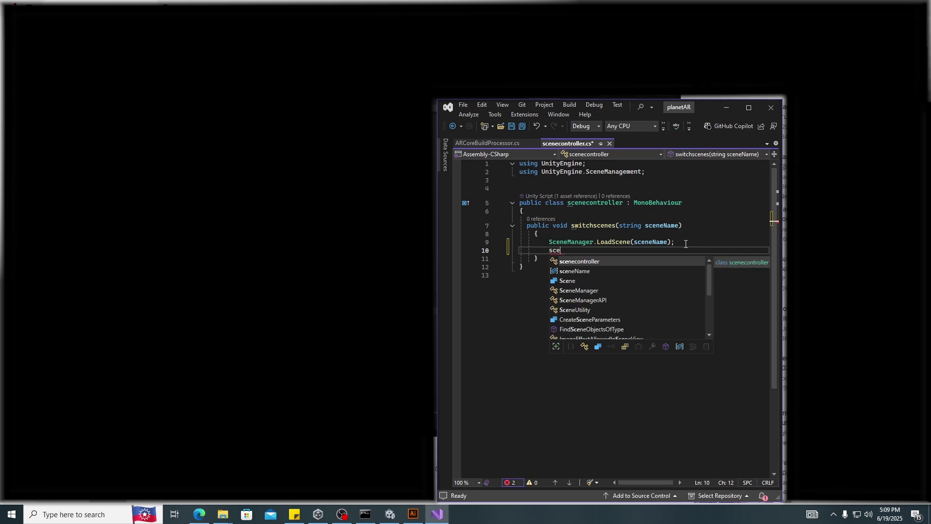
key("Down")
key("Down")
key("Down")
key("Tab")
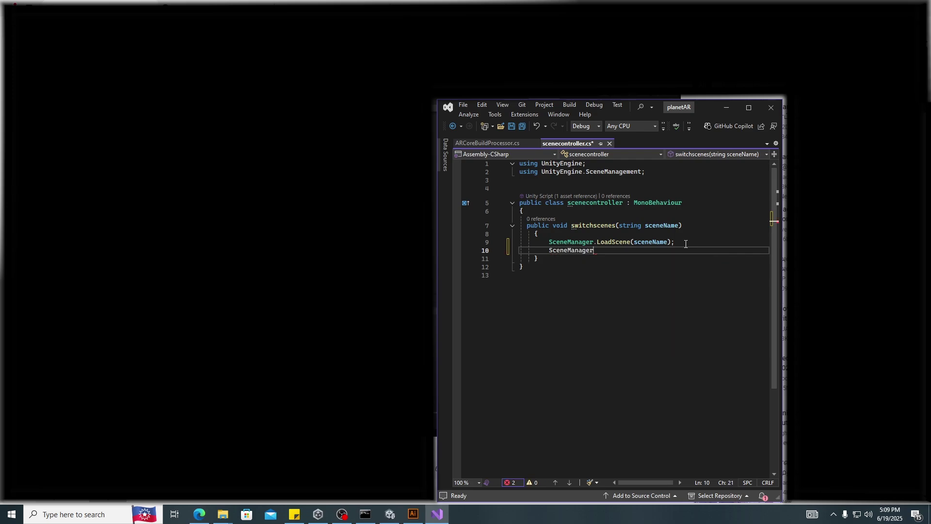
type(".")
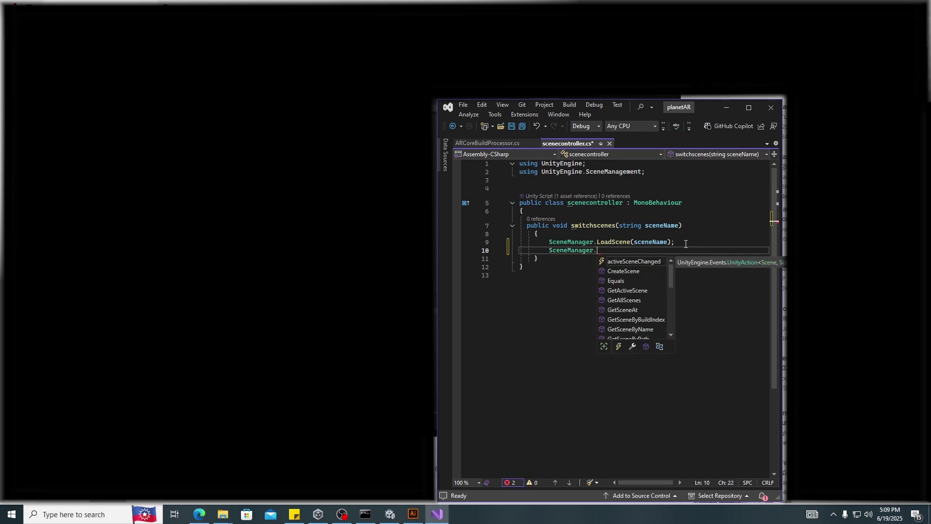
Examine the SceneManager members offered by code completion, from CreateScene through LoadScene to UnloadSceneAsync
key("Down")
key("Down")
key("Down")
key("Down")
key("Down")
key("Down")
key("Down")
key("Down")
key("Down")
key("Down")
key("Down")
key("Down")
key("Down")
key("Down")
key("Down")
key("Down")
key("Down")
key("Down")
key("Down")
key("Down")
key("Up")
key("Up")
key("Up")
key("Up")
key("Up")
key("Up")
key("Up")
key("Up")
key("Up")
key("Up")
key("Up")
key("Up")
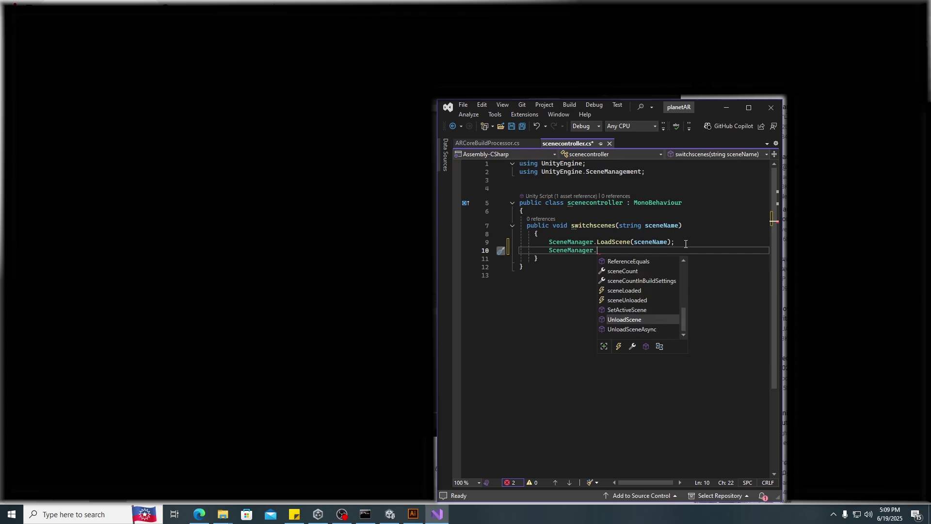
key("Up")
key("Up")
key("Up")
key("Up")
key("Up")
key("Up")
key("Up")
key("Up")
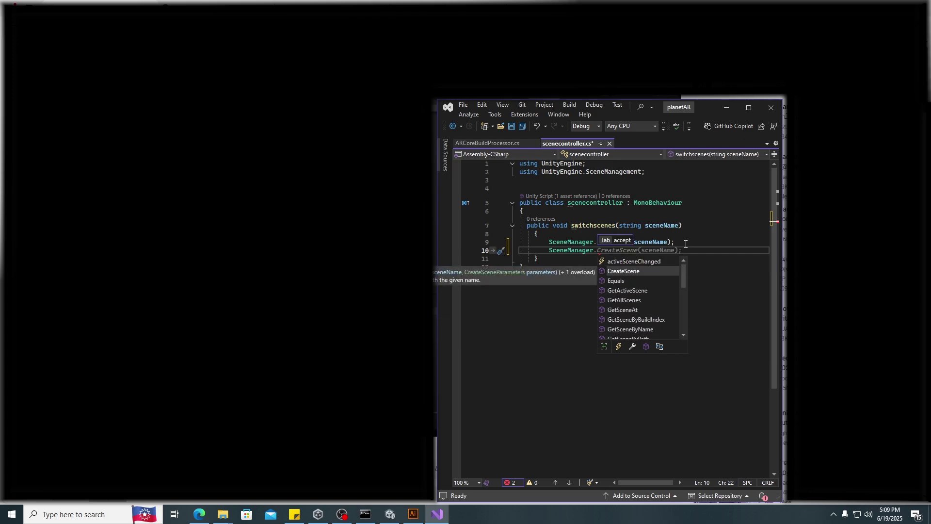
key("Down")
key("Down")
key("Down")
key("Up")
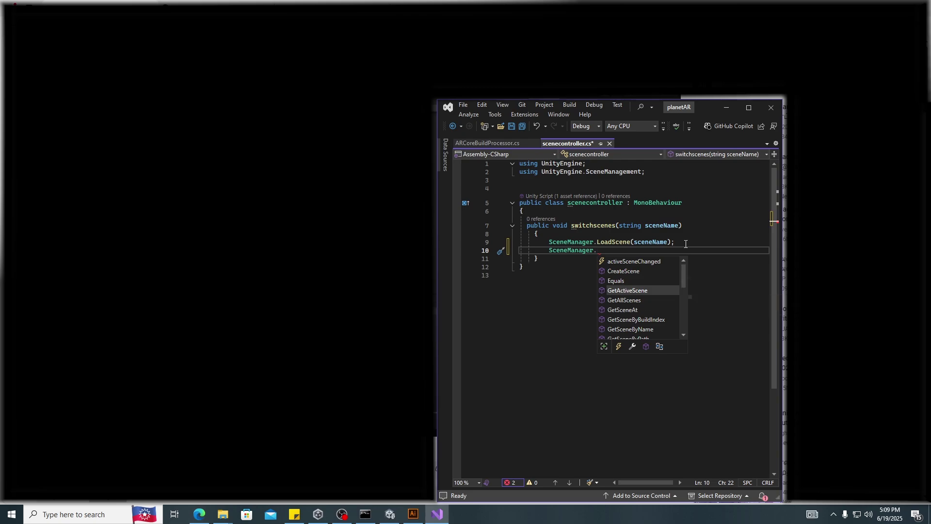
key("Down")
key("Down")
key("Down")
key("Down")
key("Down")
key("Down")
key("Down")
key("Down")
key("Down")
key("Down")
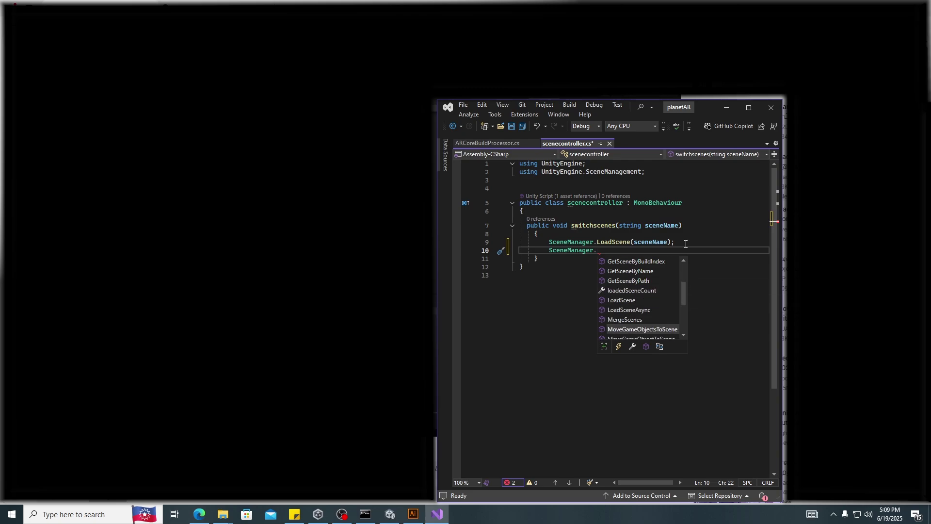
key("Down")
key("Down")
key("Down")
key("Down")
key("Down")
key("Down")
key("Down")
key("Down")
key("Down")
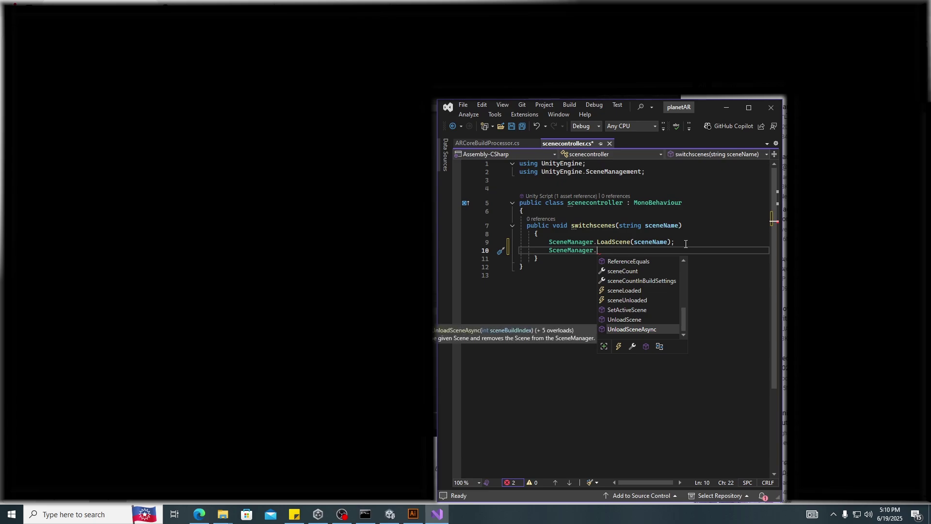
Dismiss the completion list and delete the unfinished SceneManager statement below the LoadScene call
key("Escape")
key("BackSpace")
key("BackSpace")
key("BackSpace")
key("BackSpace")
key("BackSpace")
key("BackSpace")
key("BackSpace")
key("BackSpace")
key("BackSpace")
key("BackSpace")
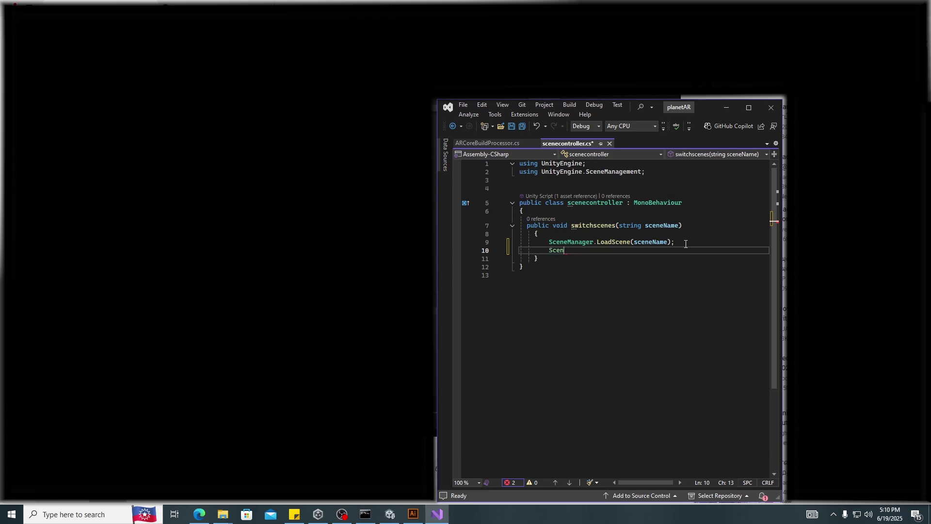
key("BackSpace")
key("BackSpace")
key("BackSpace")
Try another "SceneManager." statement below the LoadScene call, remove it with its blank line, and save scenecontroller.cs
left_click_drag(550, 242, 592, 245)
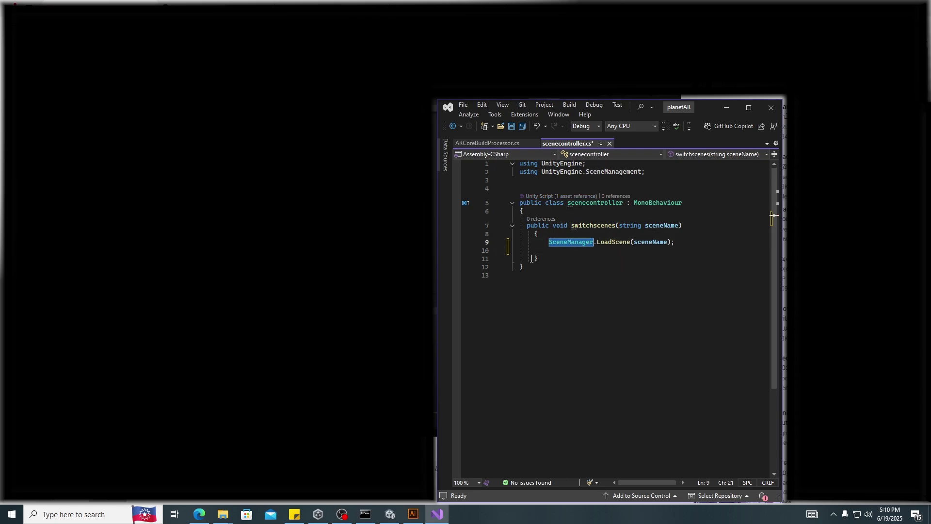
left_click(566, 253)
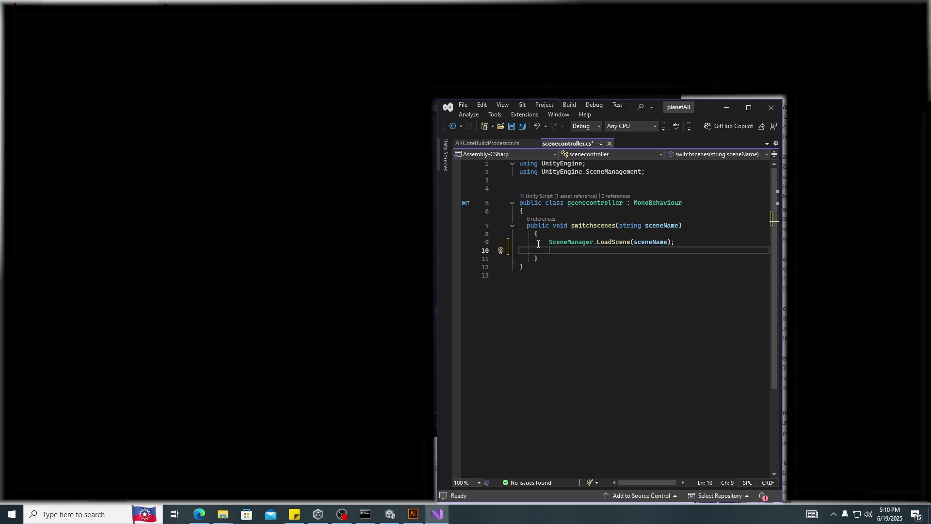
mouse_move(585, 205)
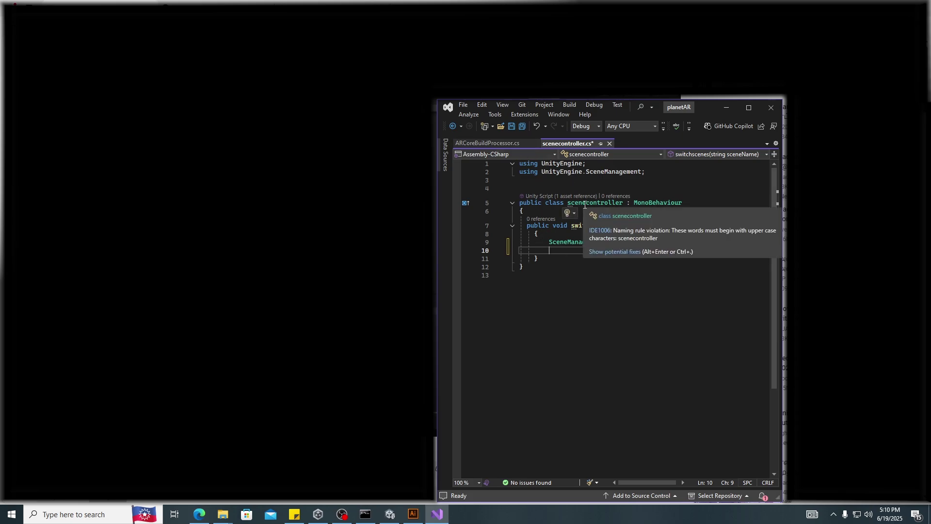
type("SceneManager.")
key("BackSpace")
key("BackSpace")
key("BackSpace")
key("BackSpace")
key("BackSpace")
key("BackSpace")
key("BackSpace")
key("BackSpace")
key("BackSpace")
key("BackSpace")
key("BackSpace")
key("BackSpace")
key("BackSpace")
key("BackSpace")
key("BackSpace")
key("BackSpace")
key("ctrl+s")
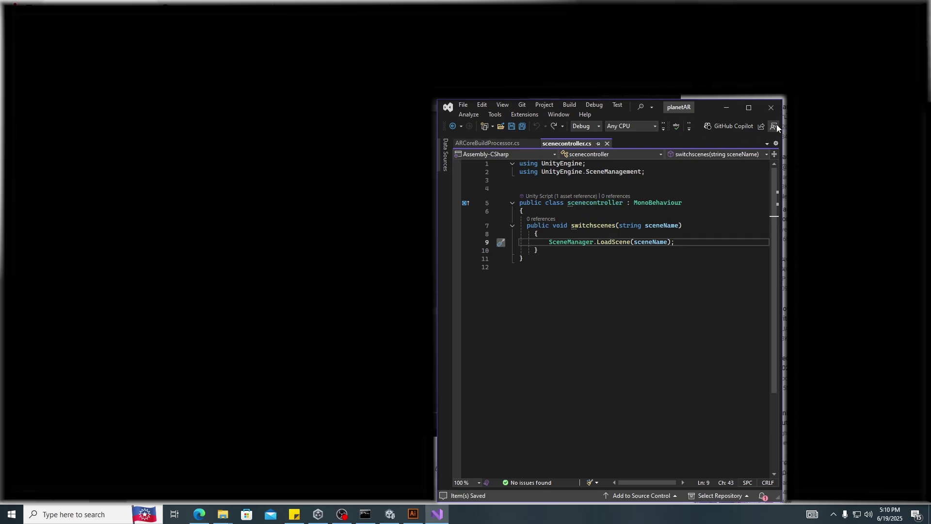
Switch to Unity and open the homescreen scene, saving the changes made to the earth scene
left_click(382, 521)
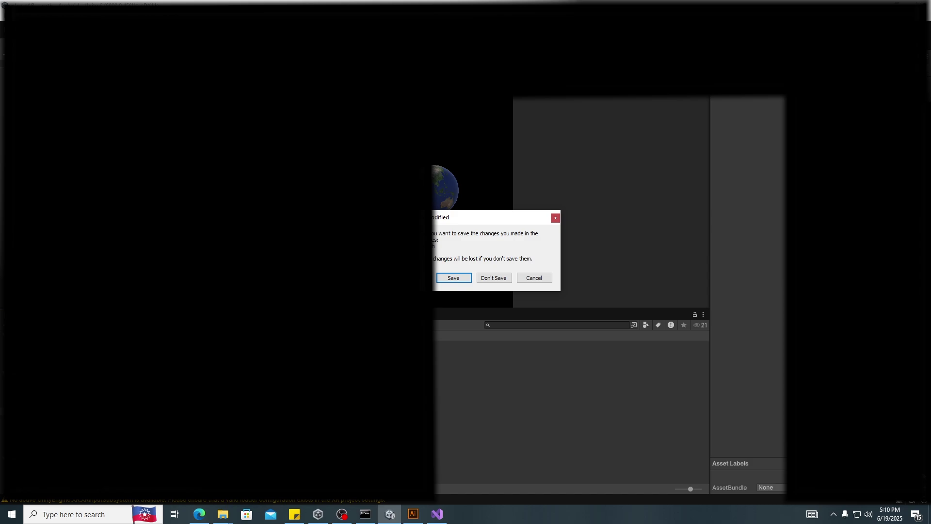
left_click(456, 277)
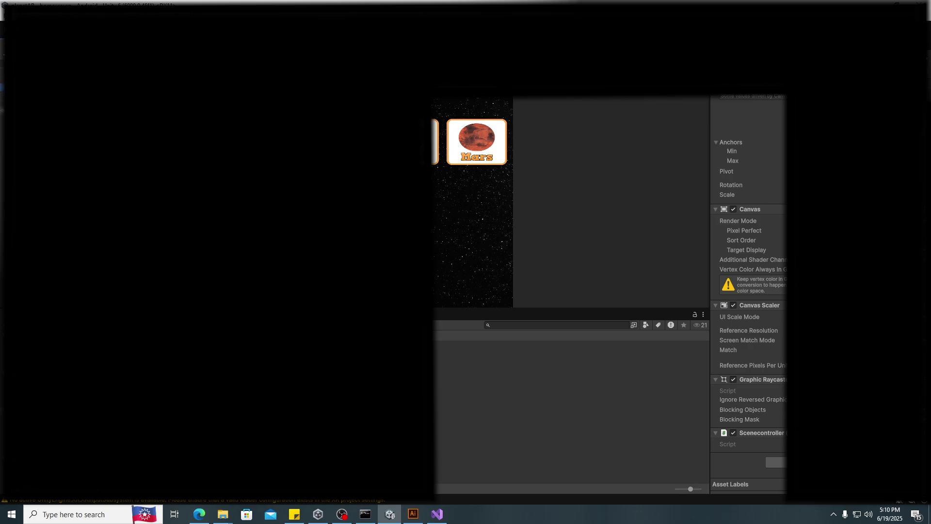
Compare the mars button's On Click event with the string sceneName parameter of switchscenes in the scenecontroller script
scroll(773, 351, "down", 6)
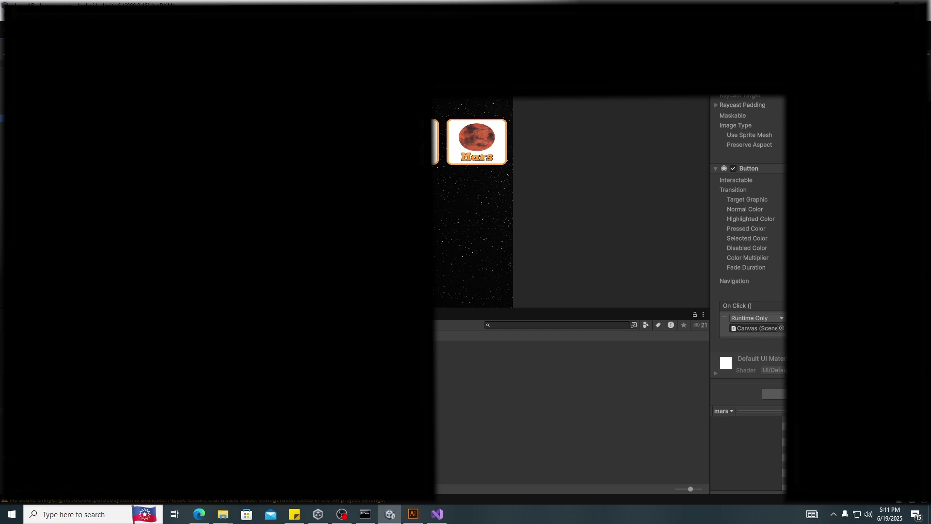
left_click(437, 514)
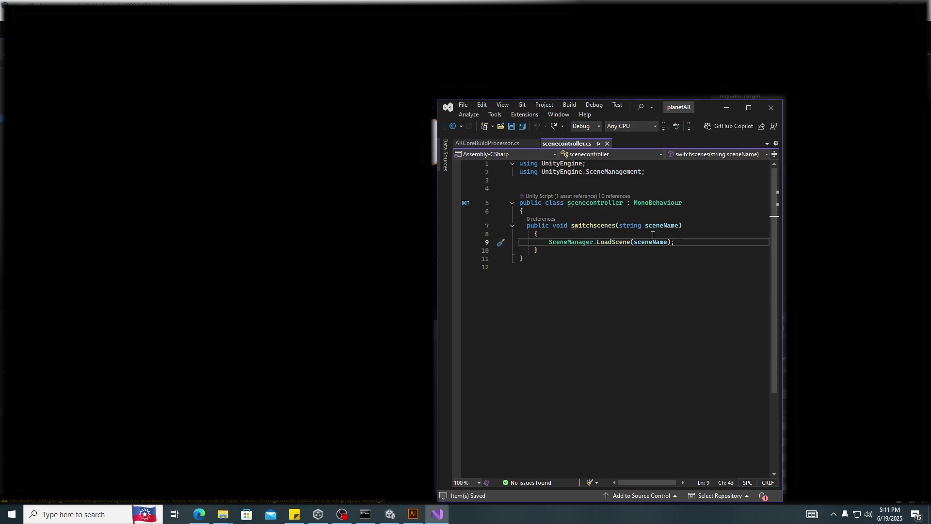
left_click_drag(619, 226, 678, 221)
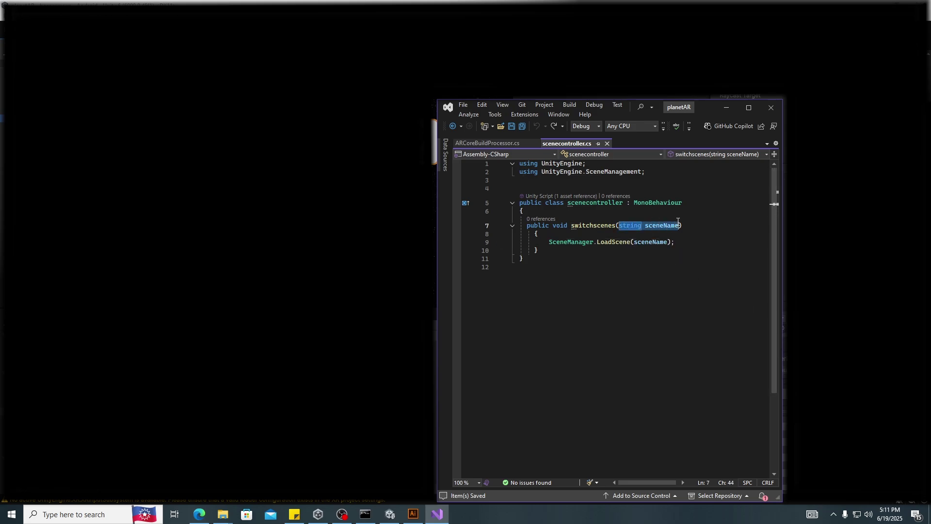
Examine the SceneManager.LoadScene(sceneName) call and its sceneName argument in the switchscenes method of scenecontroller.cs
double_click(641, 243)
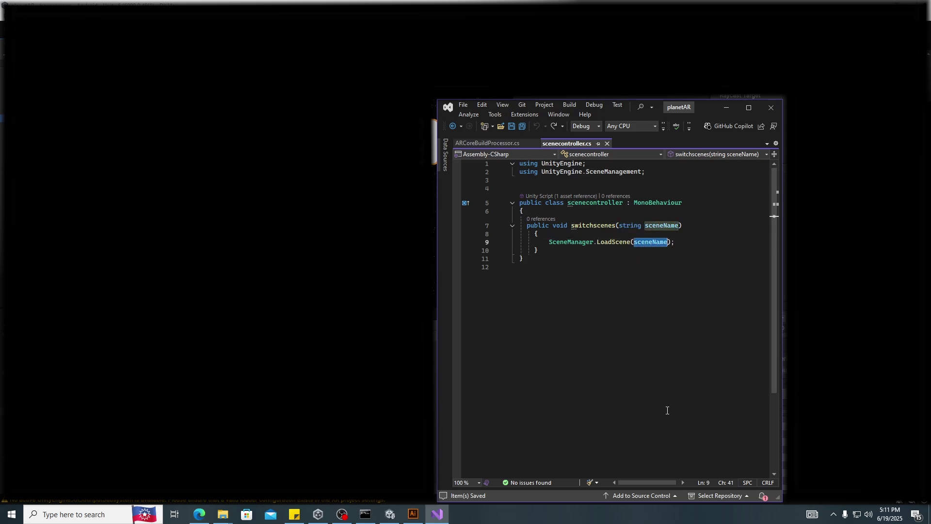
left_click(574, 272)
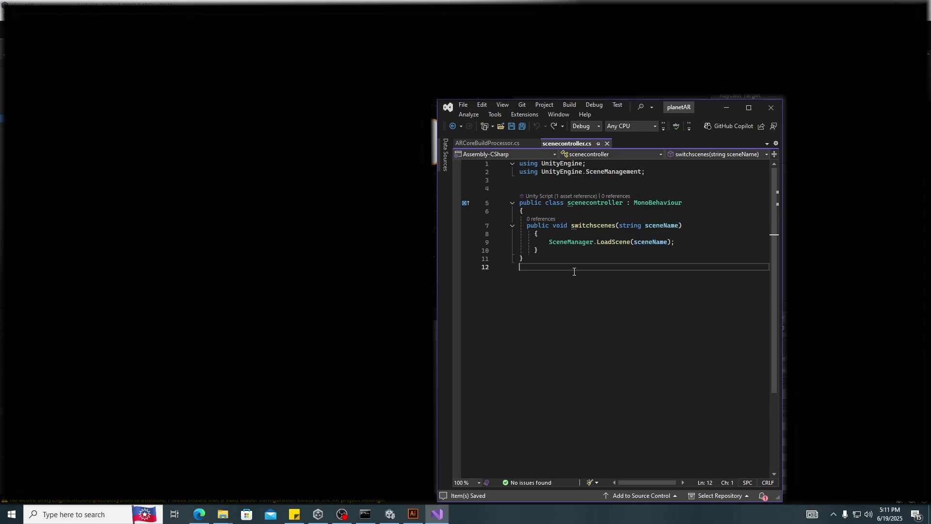
key("alt+Tab")
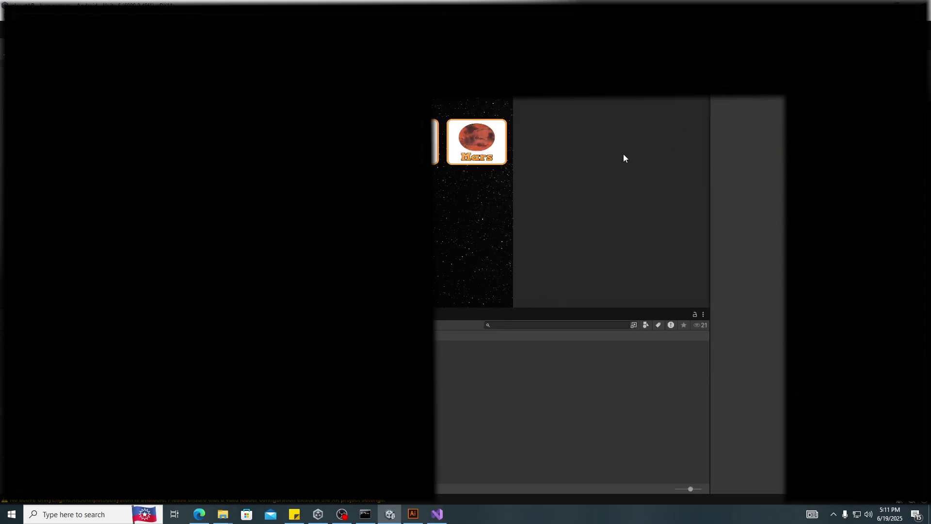
left_click(437, 514)
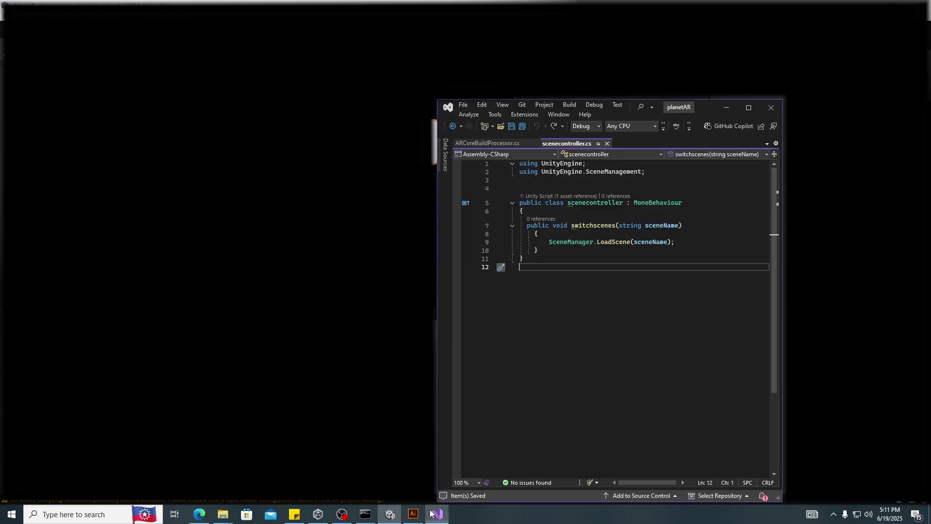
left_click_drag(550, 241, 593, 243)
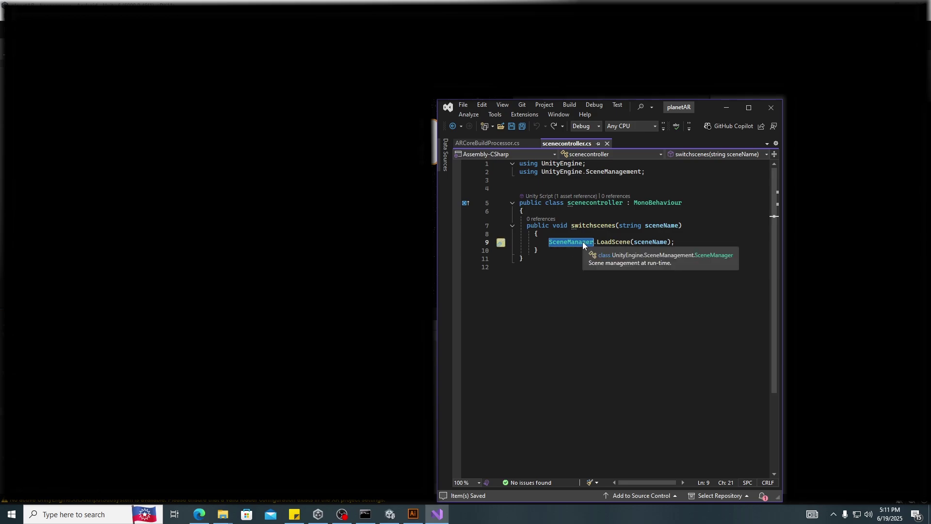
left_click(580, 255)
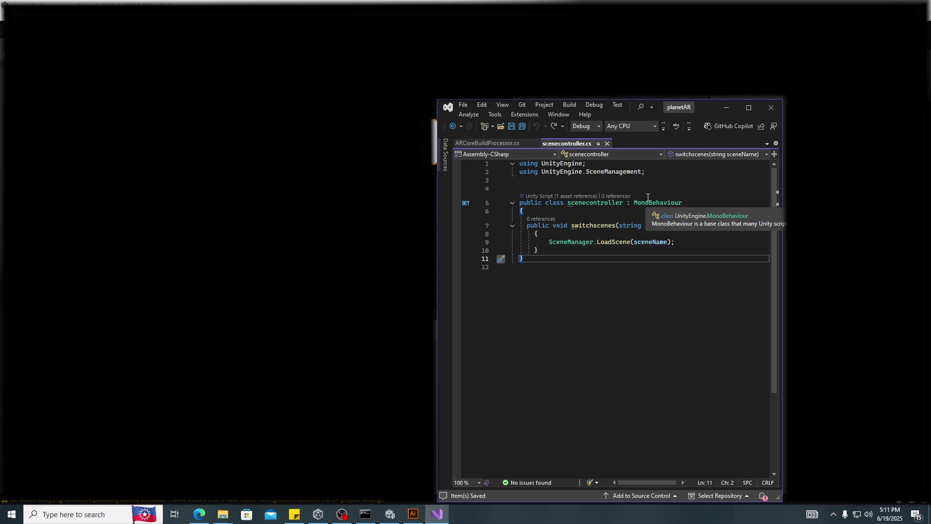
left_click(557, 242)
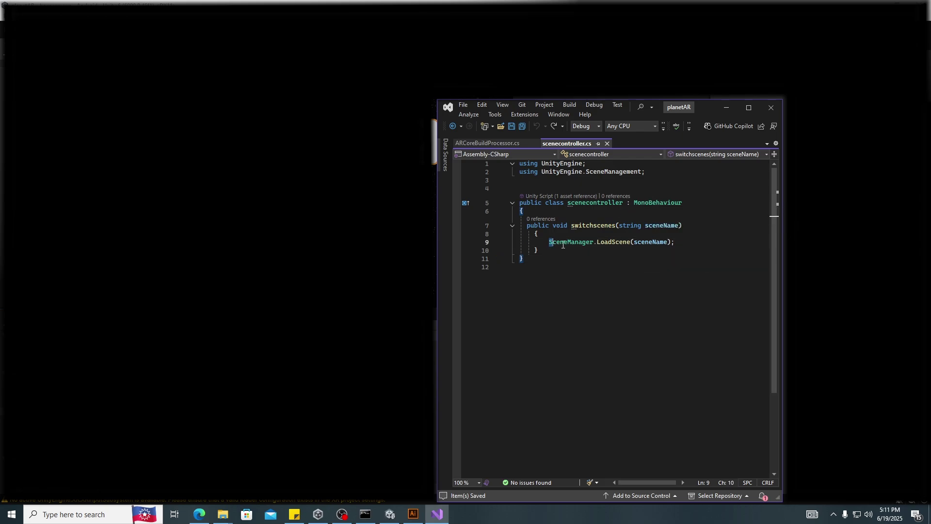
left_click(636, 242)
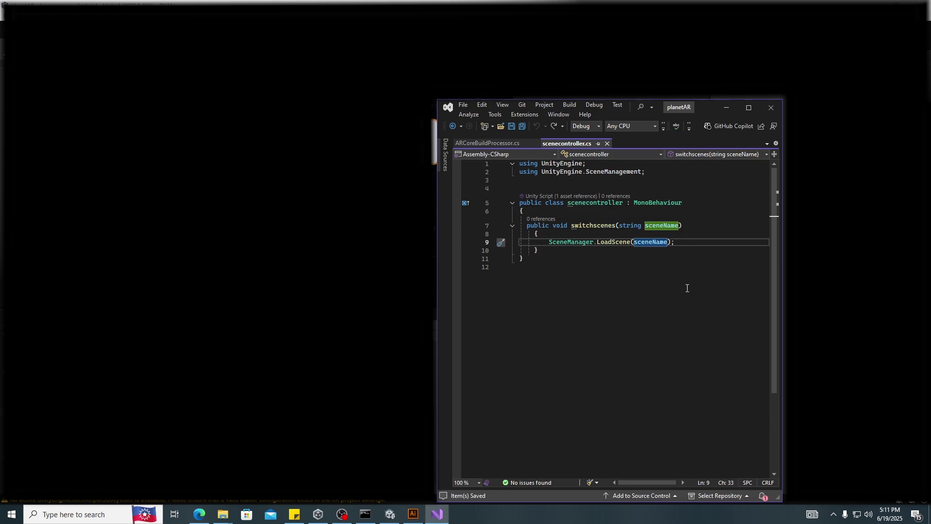
left_click(650, 242)
Try the hard-coded string "mars" as the LoadScene argument, restore sceneName in its place, and save scenecontroller.cs
left_click_drag(635, 241, 668, 240)
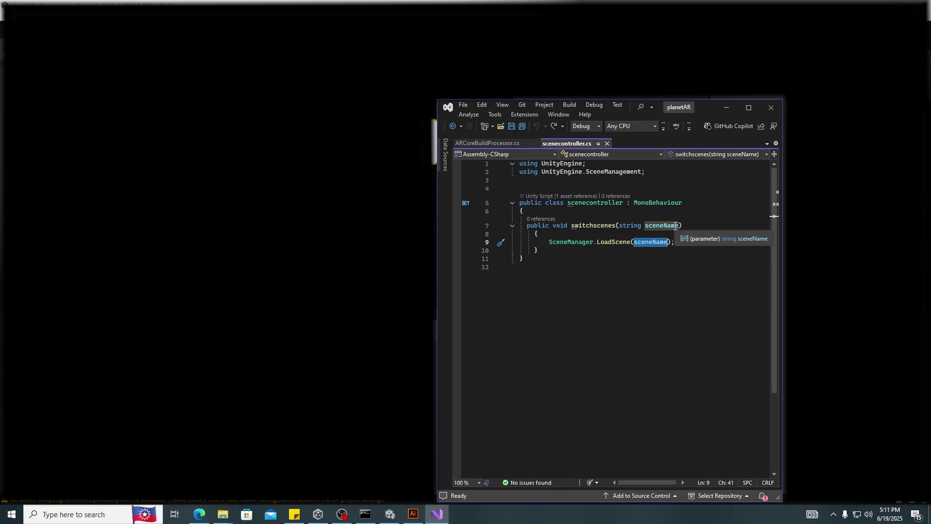
type("\"")
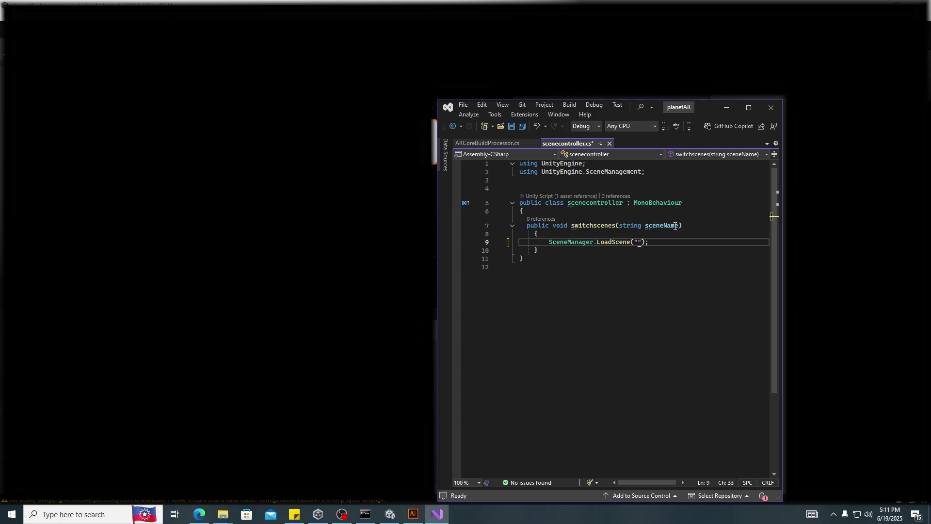
type("mars")
key("BackSpace")
key("BackSpace")
key("BackSpace")
key("BackSpace")
key("BackSpace")
key("Delete")
type("sceneName")
key("ctrl+s")
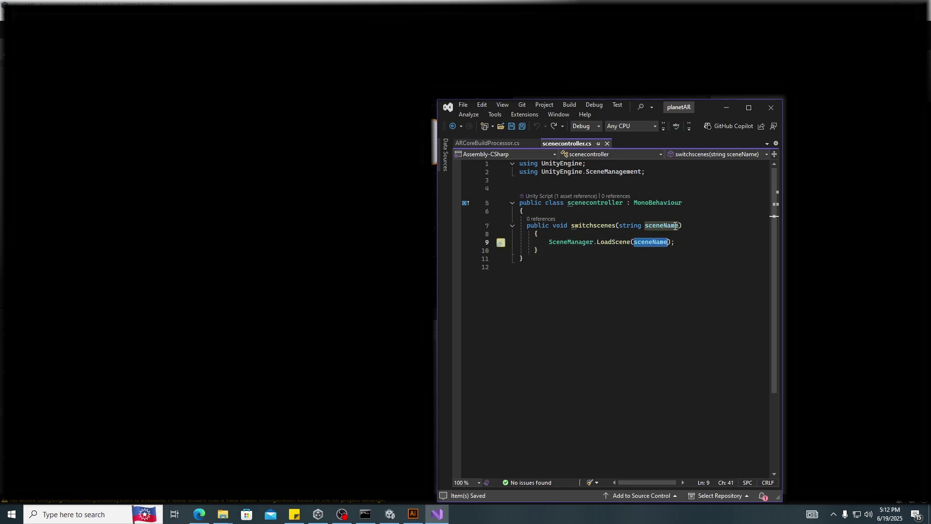
Compare the script's string sceneName parameter with the scene names passed by the Earth and mars buttons' On Click events in Unity
left_click_drag(625, 226, 682, 226)
left_click(644, 241)
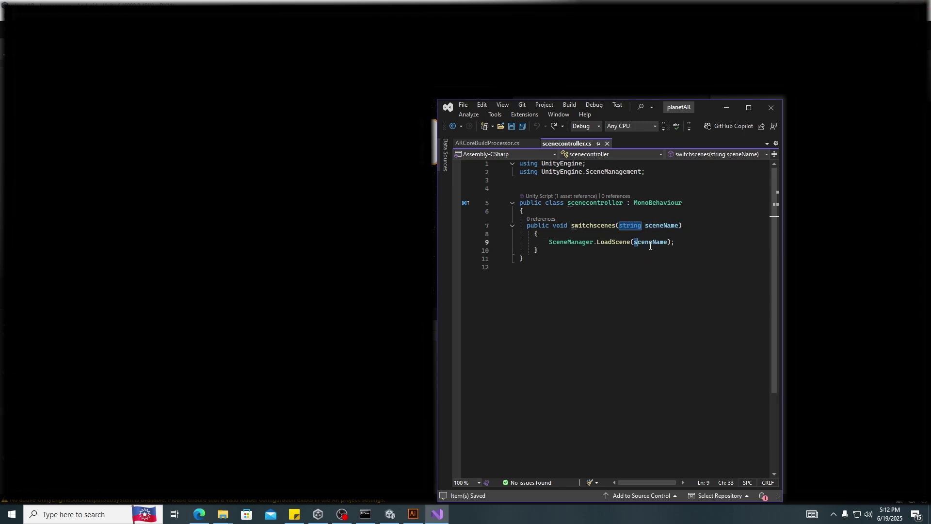
left_click(155, 119)
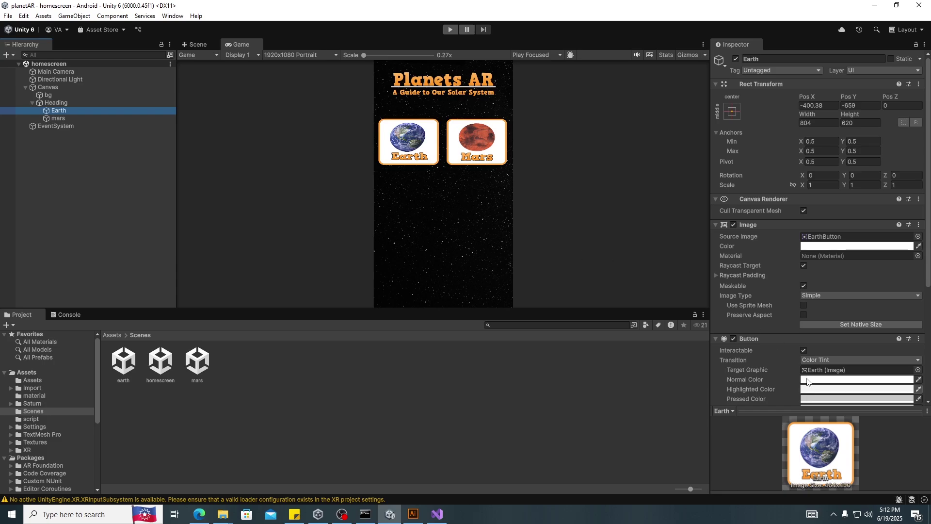
scroll(849, 367, "down", 5)
left_click(74, 118)
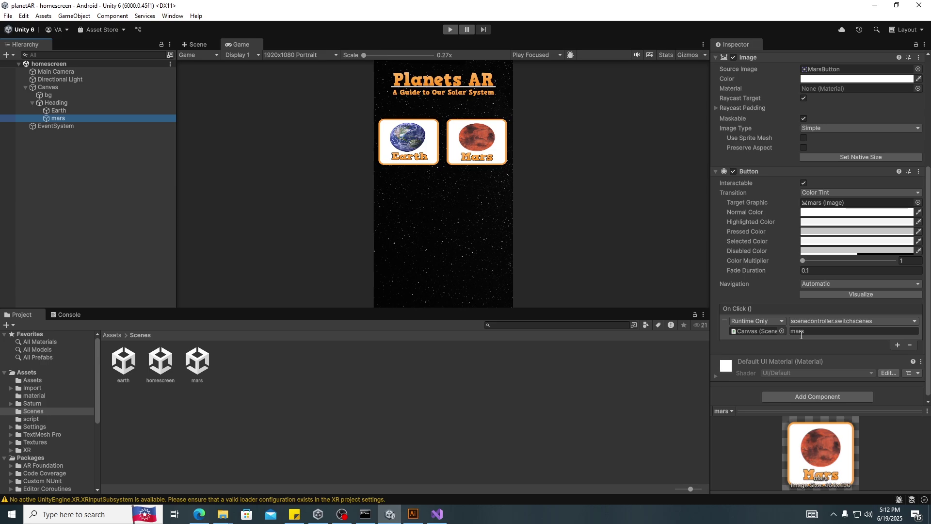
left_click(69, 111)
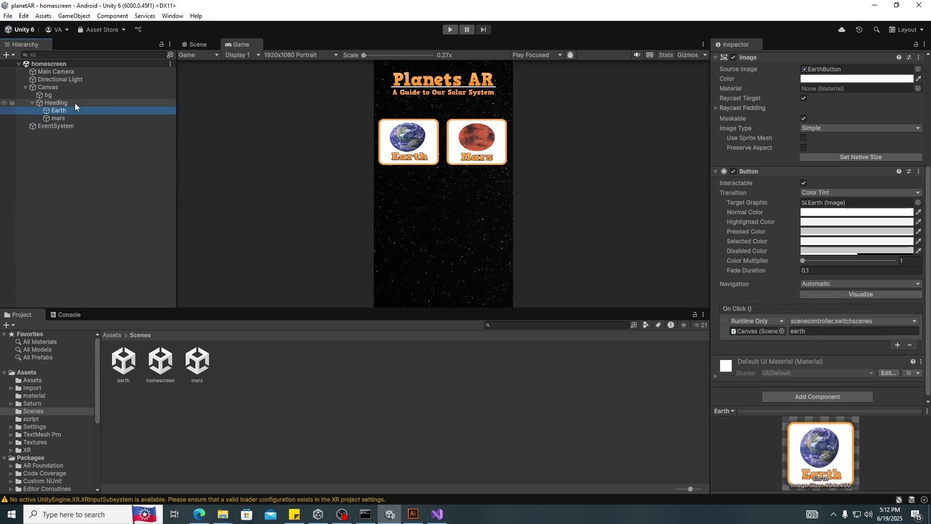
left_click(72, 118)
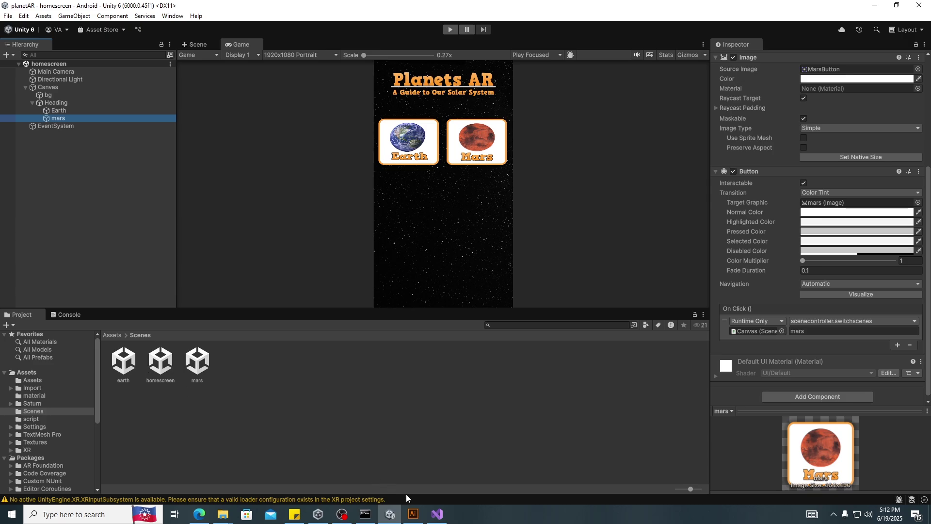
left_click(437, 514)
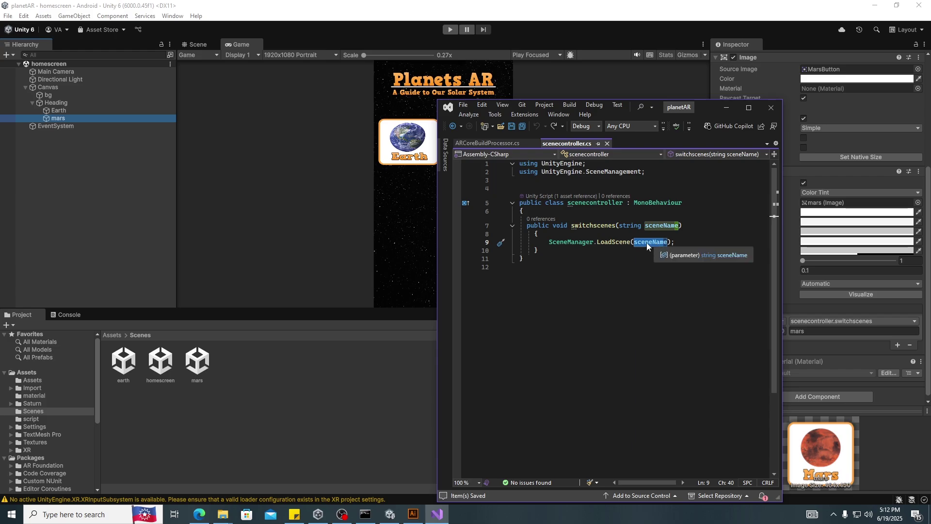
Return to Unity and review the switchscenes On Click settings of the mars button and the Earth button
left_click(352, 389)
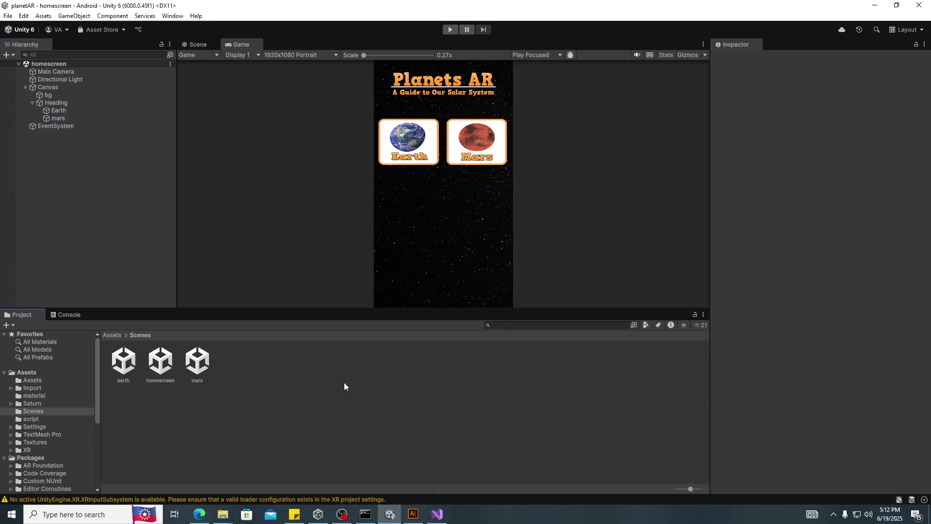
left_click(51, 110)
left_click(53, 118)
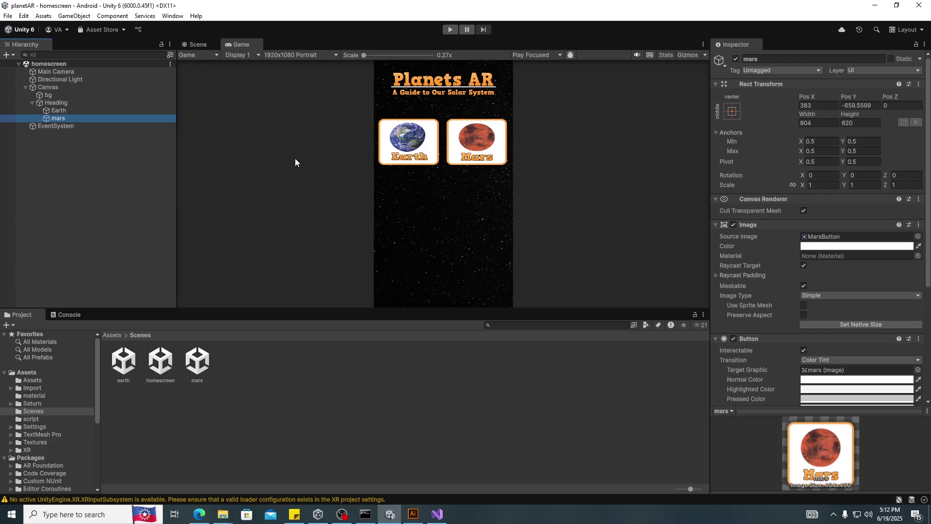
scroll(811, 292, "down", 5)
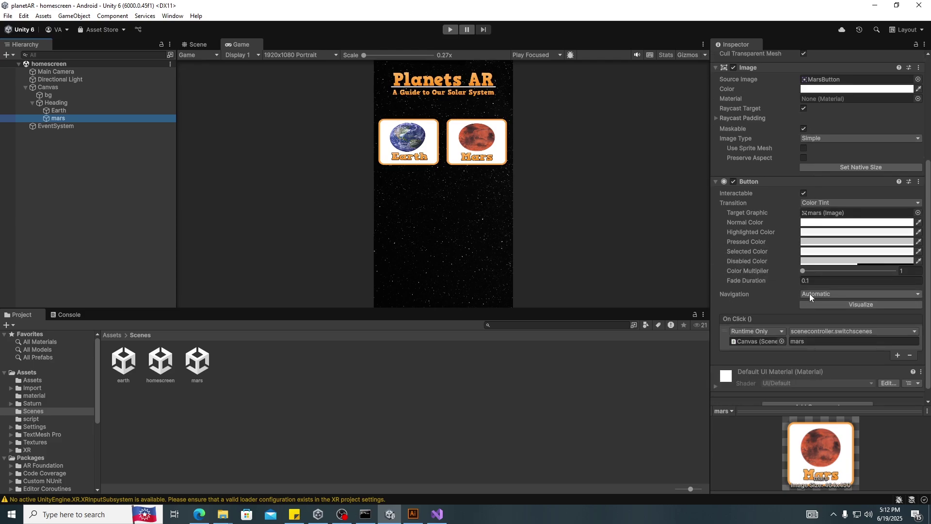
scroll(810, 293, "down", 1)
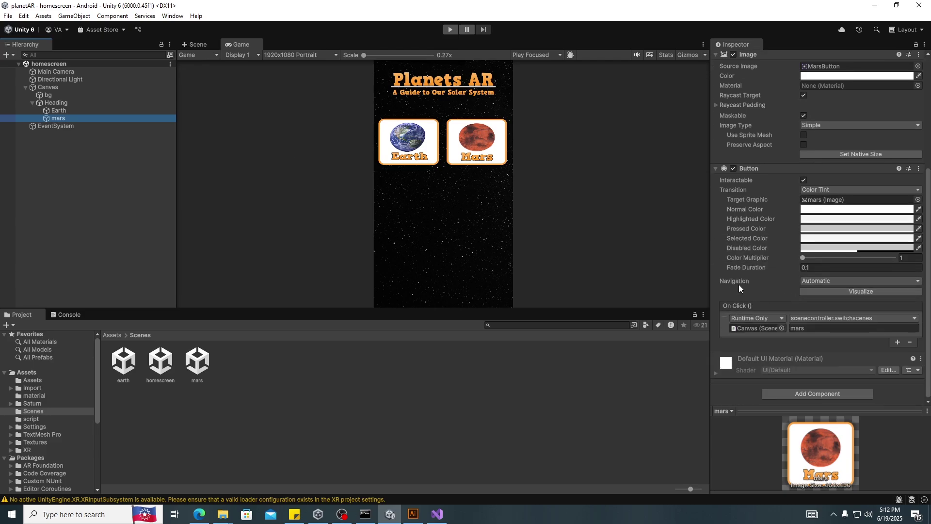
left_click(92, 111)
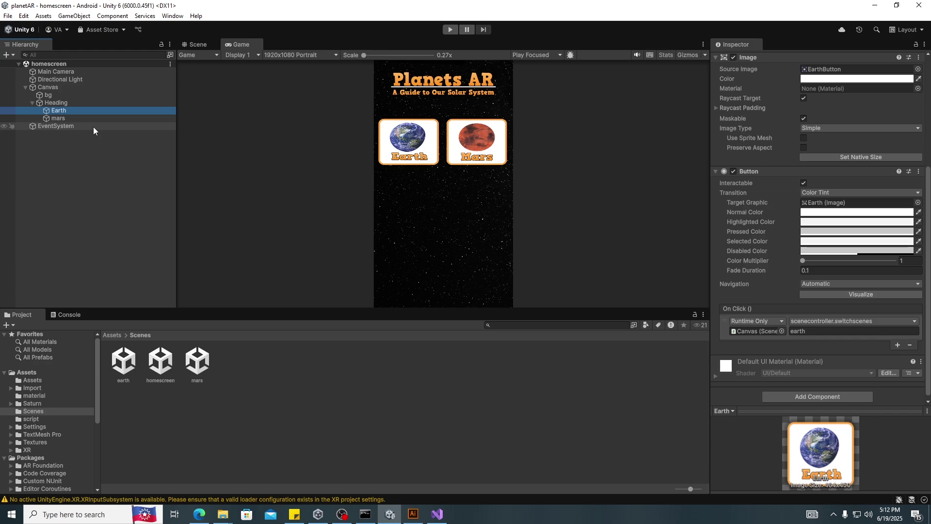
left_click(342, 514)
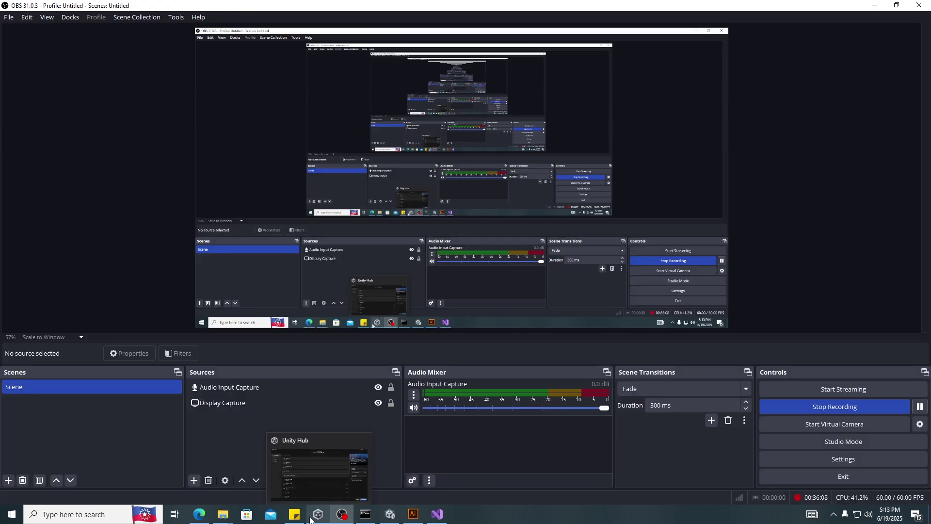
left_click(386, 515)
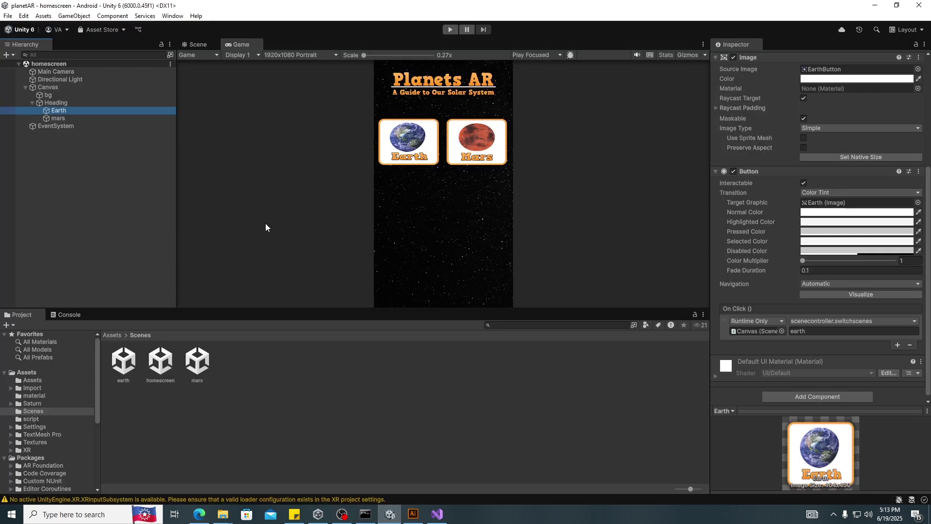
Open the build profiles, refresh the Android run device list, and start an Android build
left_click(7, 16)
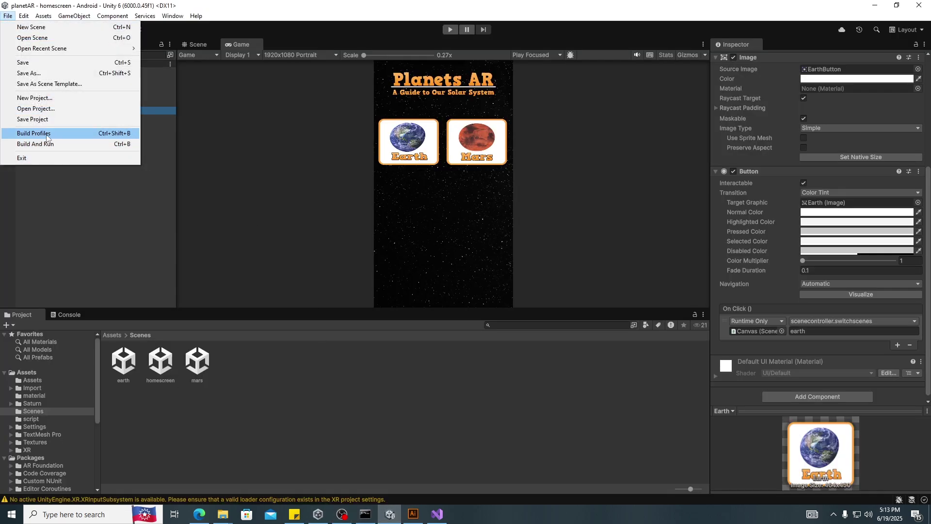
left_click(47, 136)
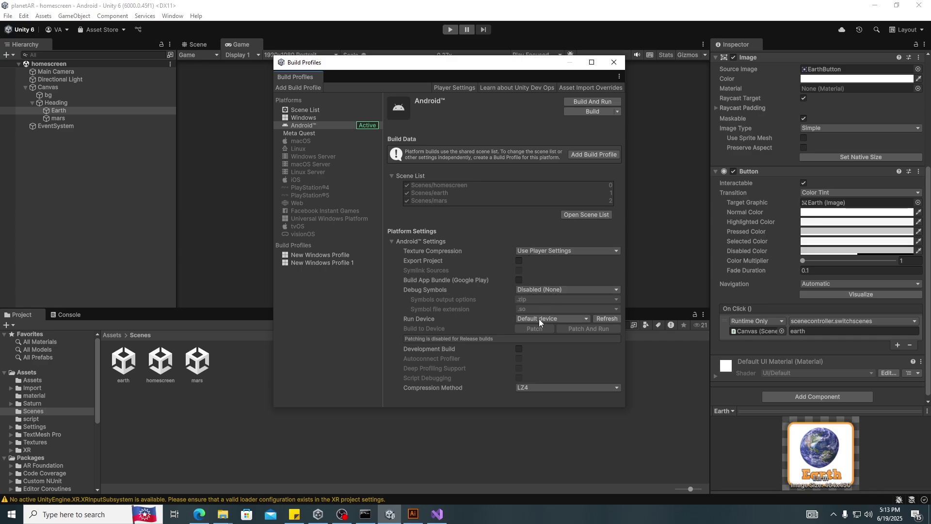
left_click(605, 318)
left_click(584, 112)
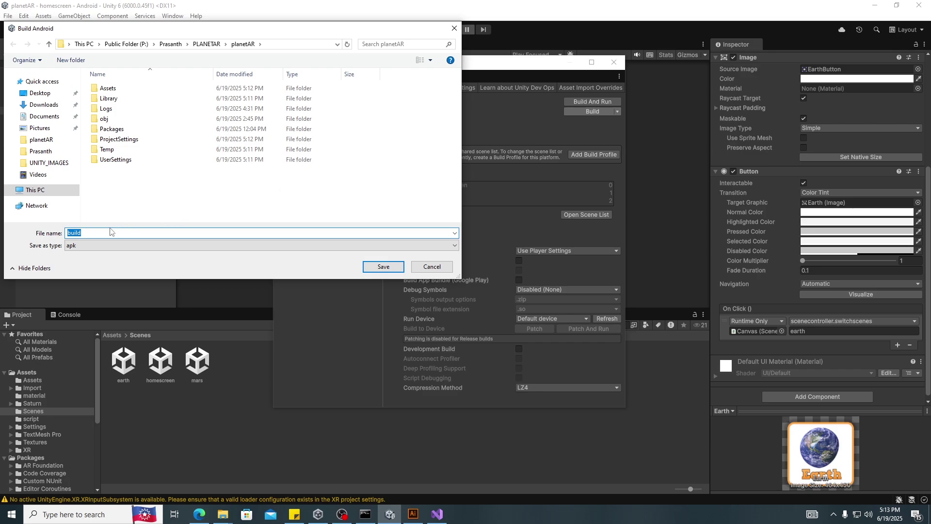
Create a folder named Build inside the planetAR project folder and open it as the save location
mouse_move(223, 513)
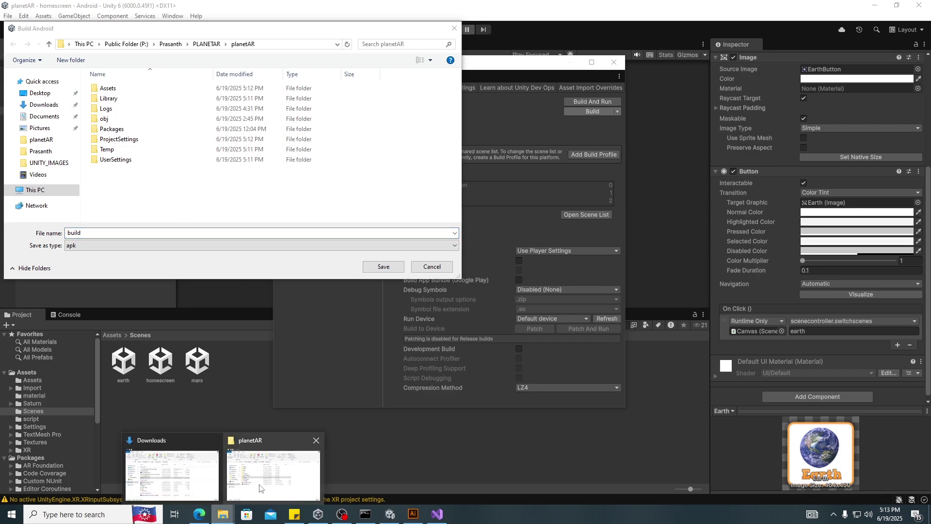
mouse_move(260, 487)
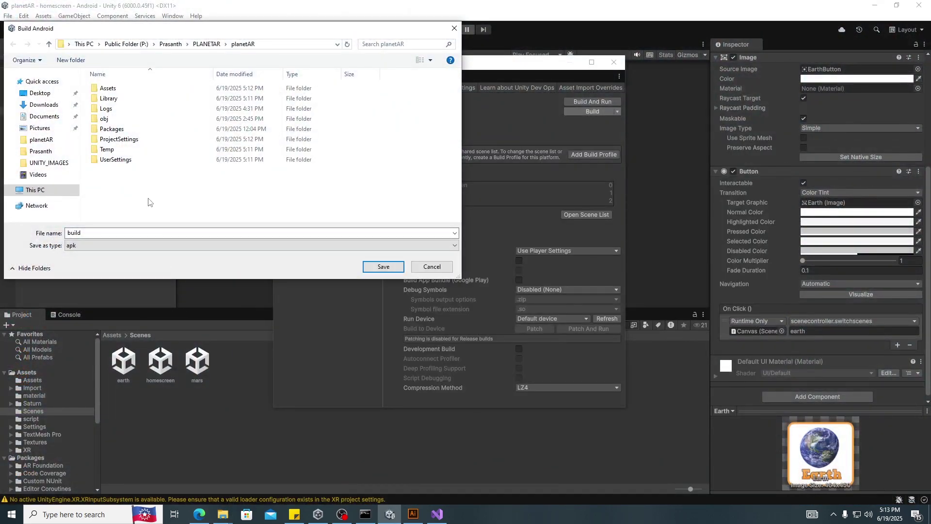
right_click(147, 198)
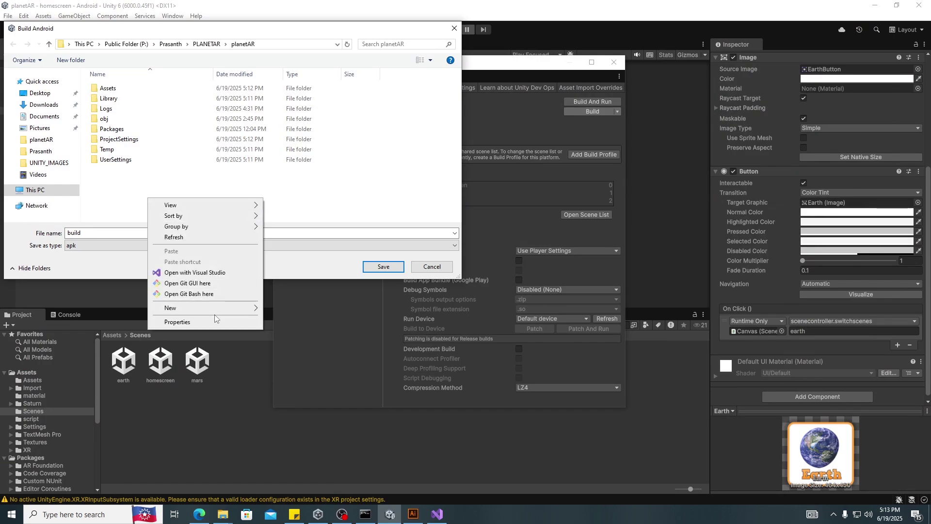
mouse_move(213, 307)
left_click(279, 307)
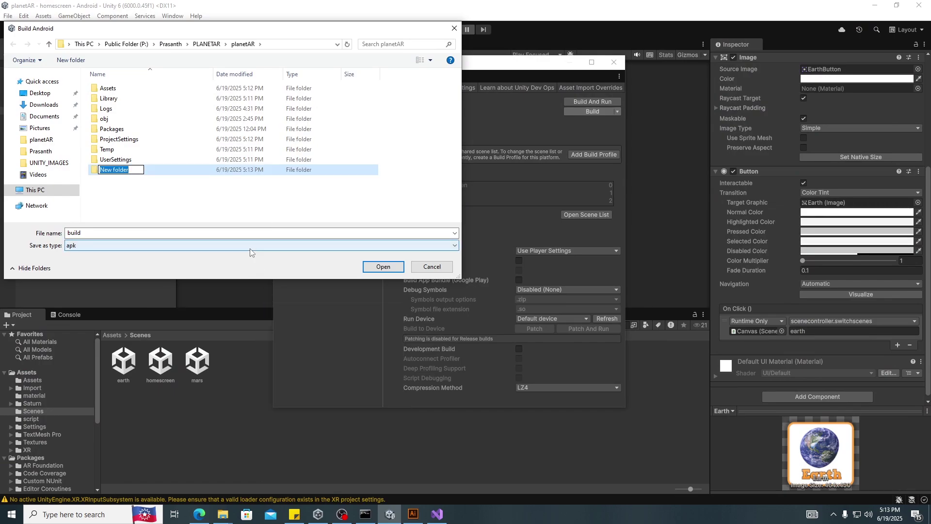
key("BackSpace")
type("Buils")
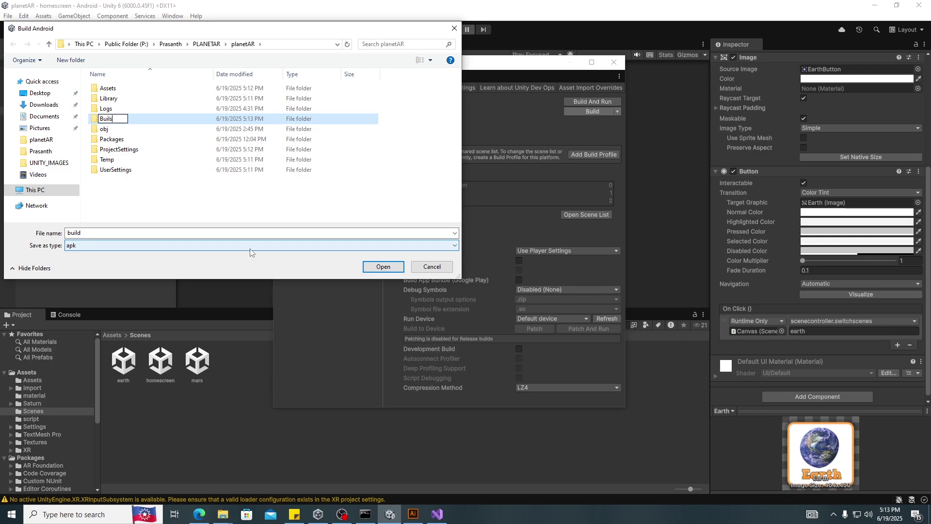
key("BackSpace")
type("d")
key("Return")
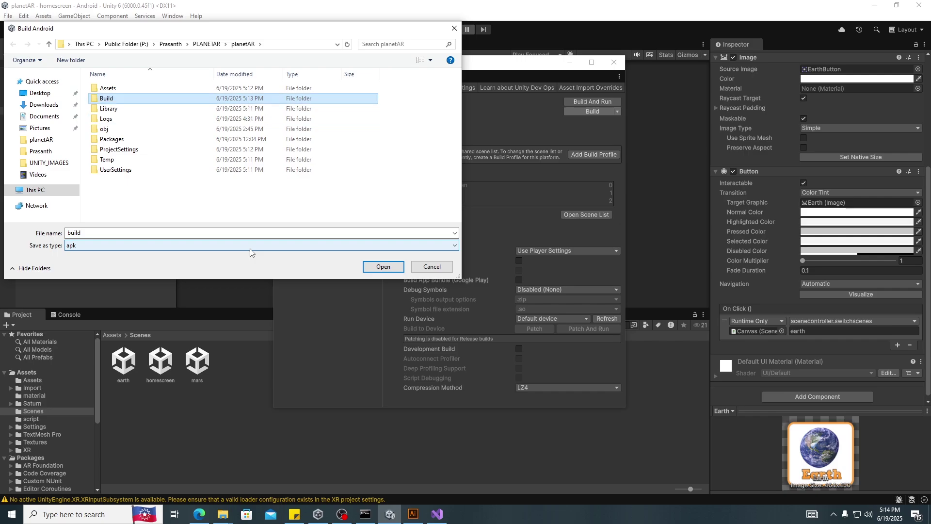
key("Return")
Name the APK file First and save it in the Build folder to run the Android build
left_click(197, 233)
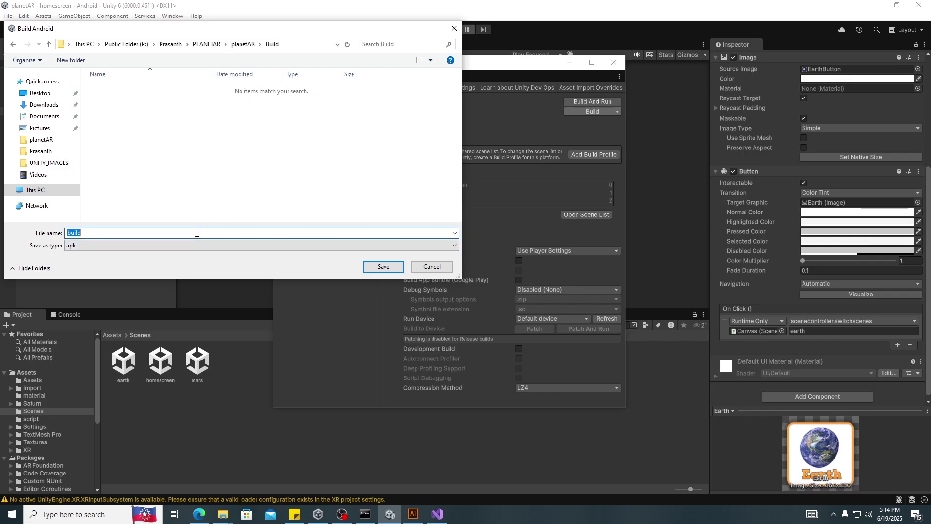
type("First")
left_click(383, 266)
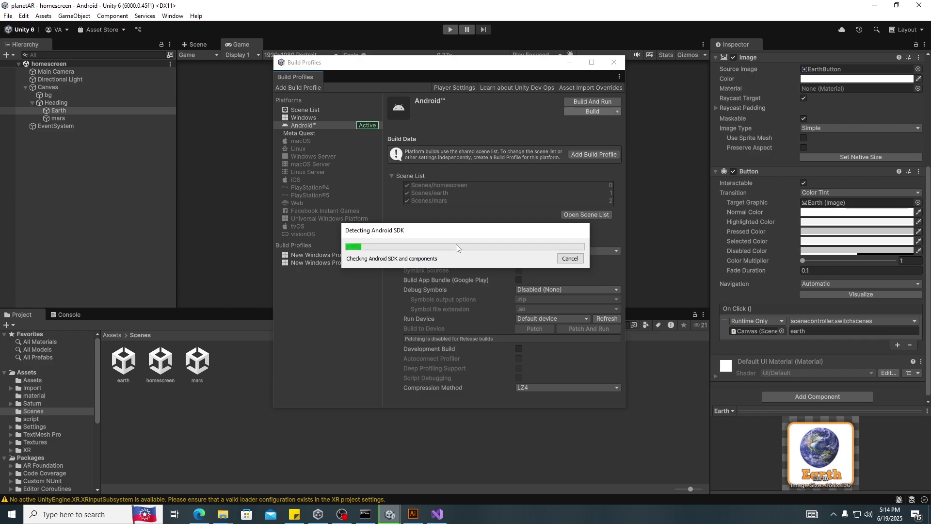
Dismiss the Android NDK message and check the New Windows Profile and the scene list before reselecting the Android platform
key("alt+Tab")
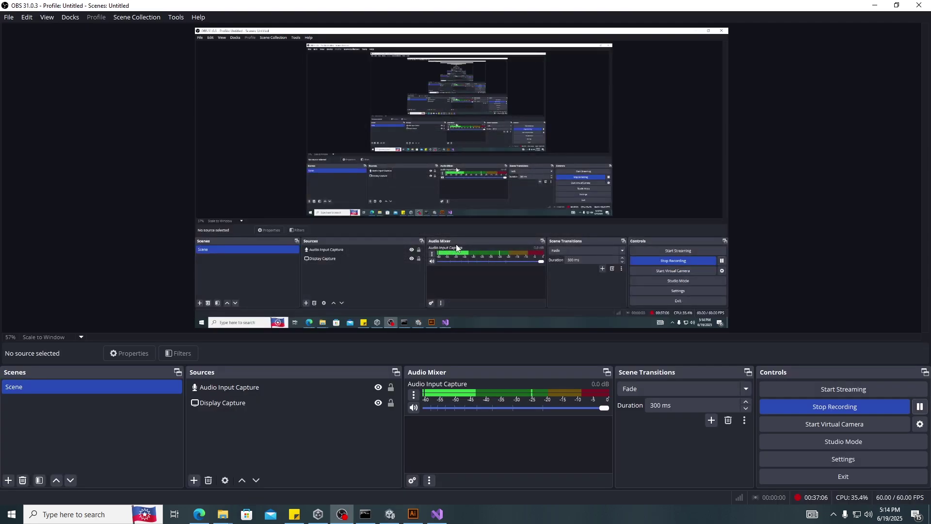
left_click(386, 517)
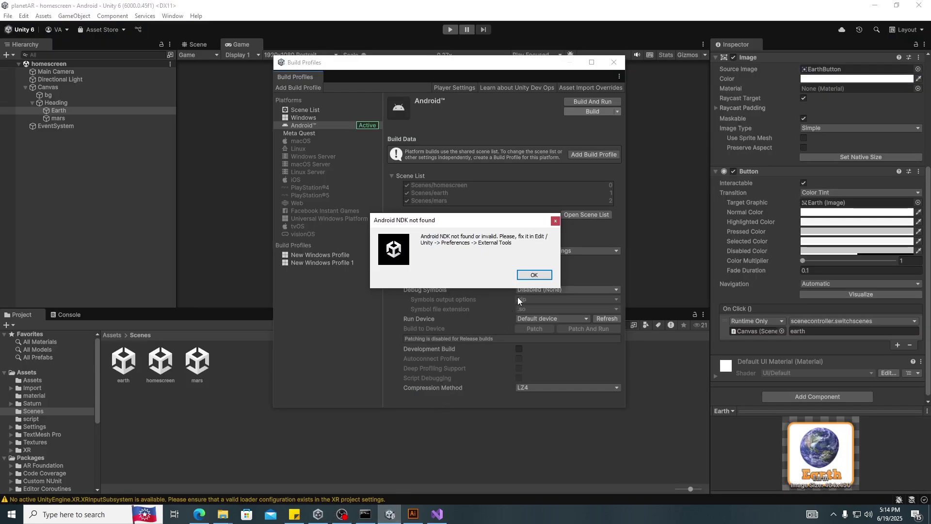
left_click(532, 275)
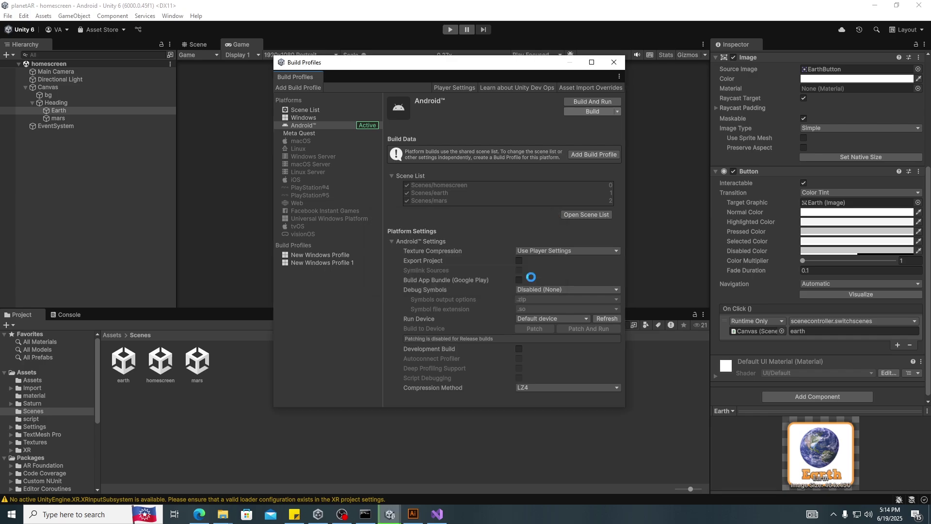
left_click(379, 257)
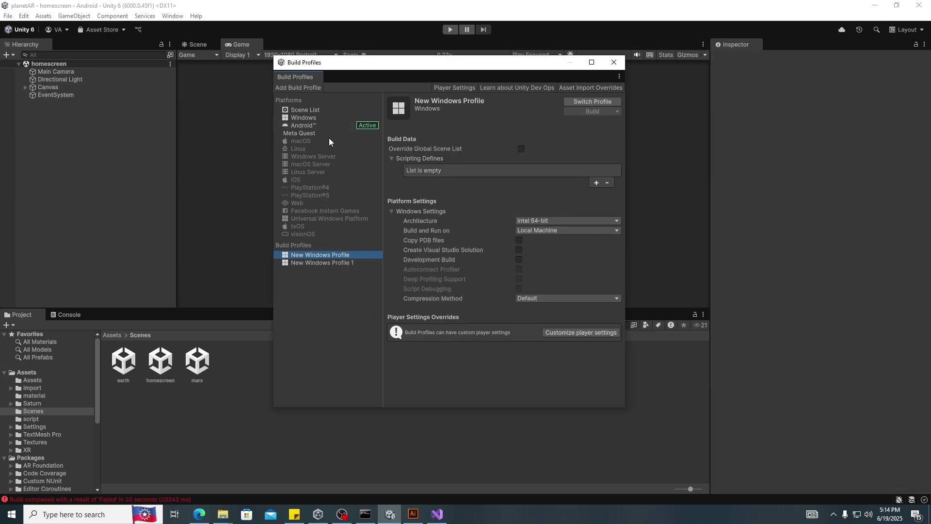
left_click(312, 111)
left_click(304, 125)
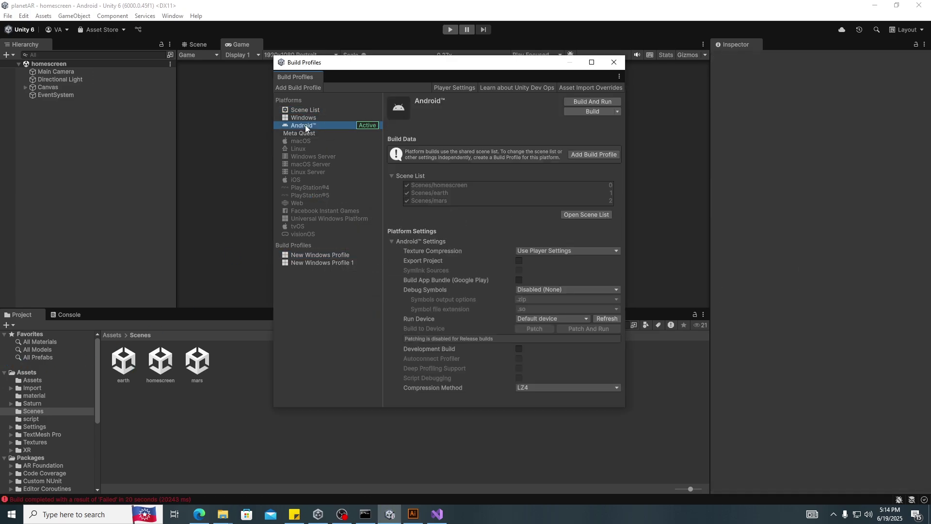
Review the Player settings and the External Tools preferences, and close both windows
left_click(438, 91)
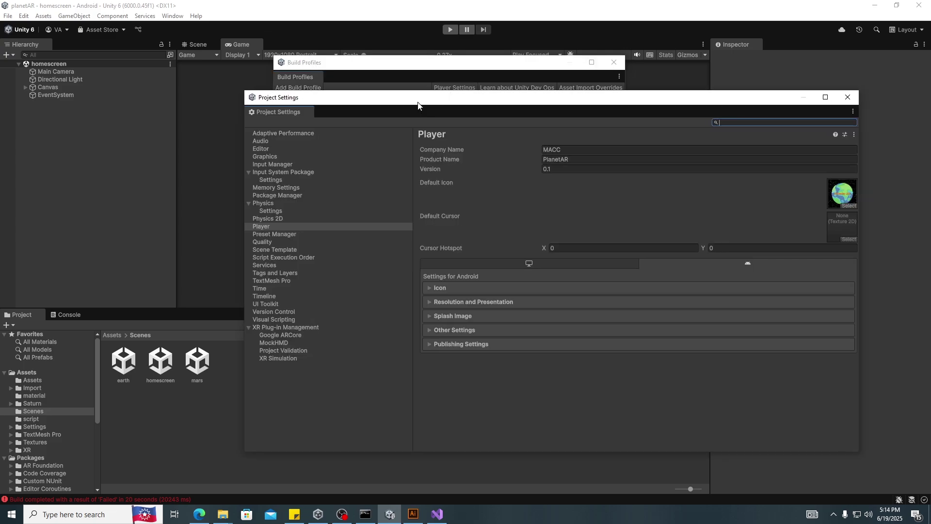
left_click_drag(423, 107, 388, 132)
left_click(23, 15)
left_click(63, 303)
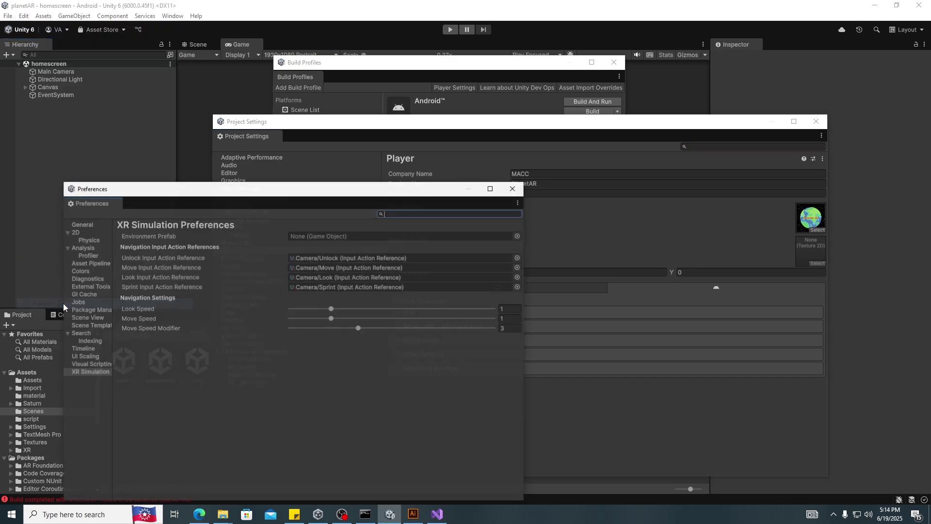
left_click(90, 287)
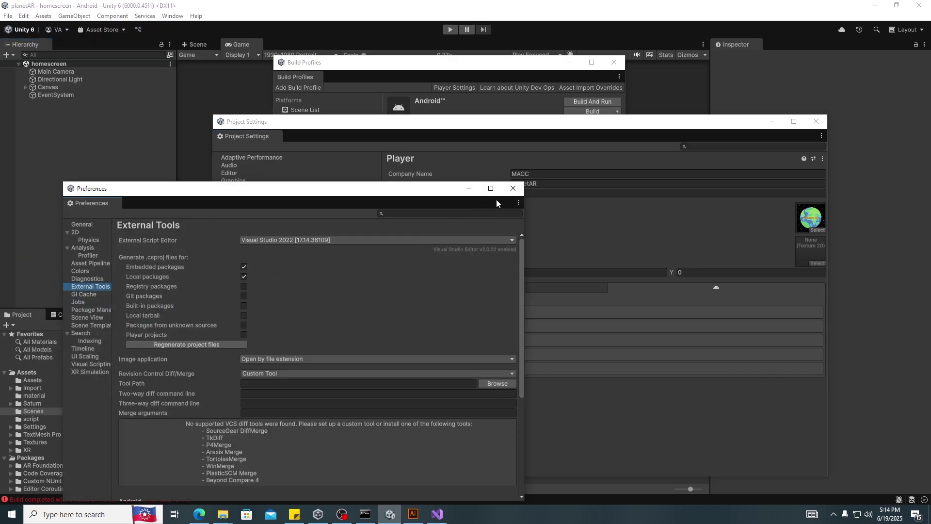
left_click(513, 188)
left_click(816, 121)
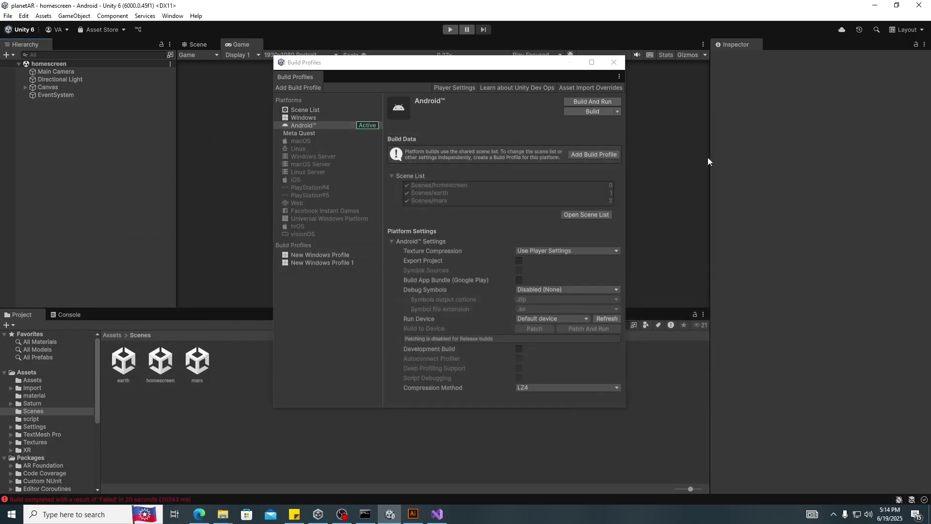
Try the Android build again, saving the APK as First in the Build folder, and dismiss the NDK message
left_click(592, 111)
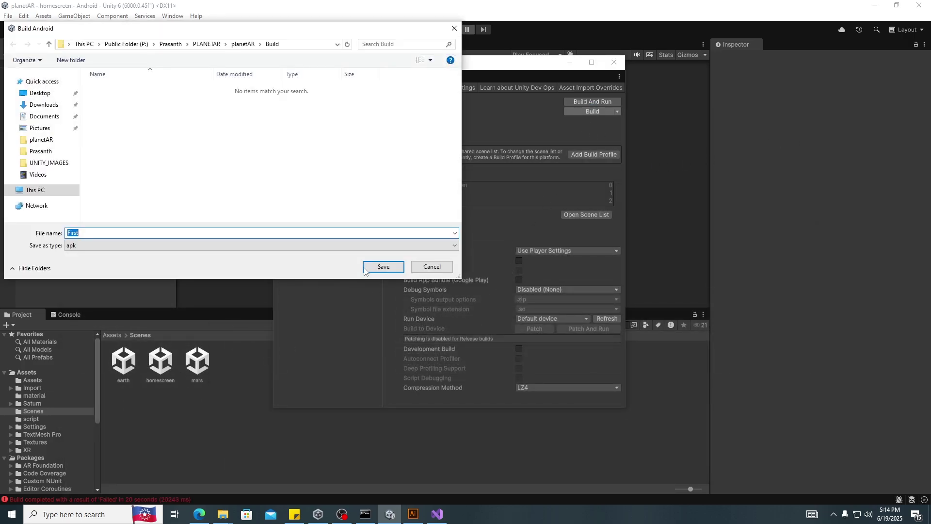
left_click(368, 265)
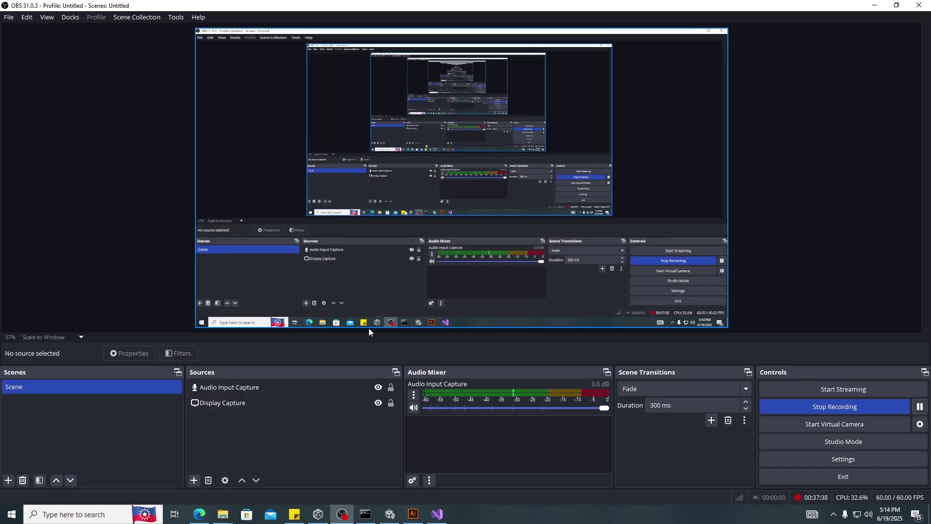
left_click(381, 518)
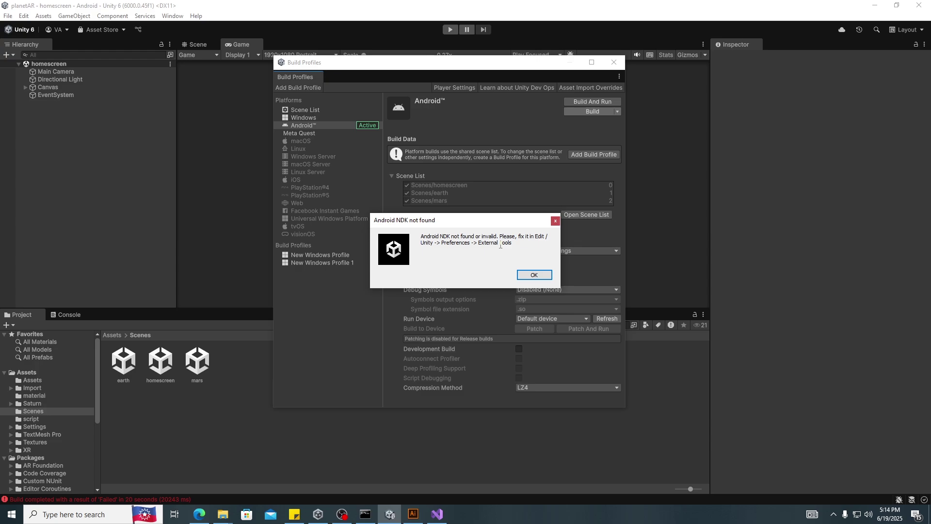
left_click(533, 274)
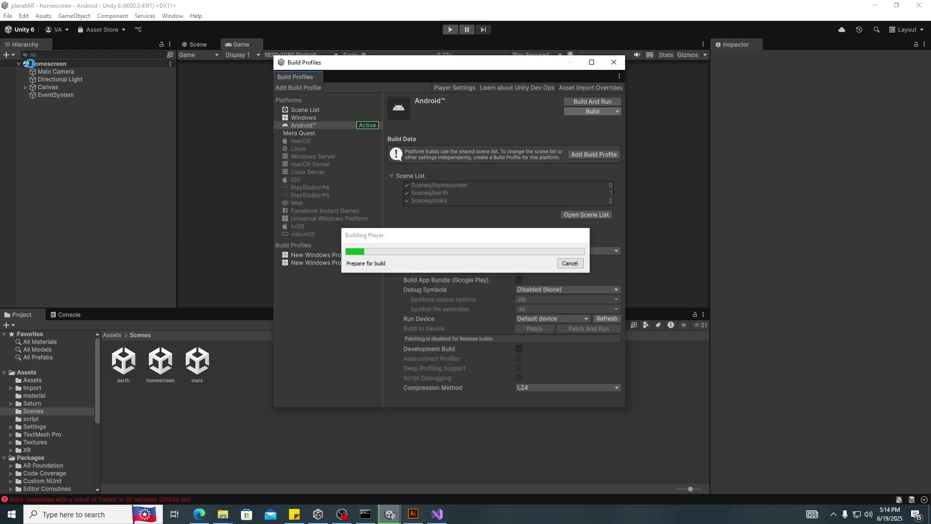
Find the Android NDK location in the External Tools preferences and copy its path
left_click(24, 15)
left_click(69, 304)
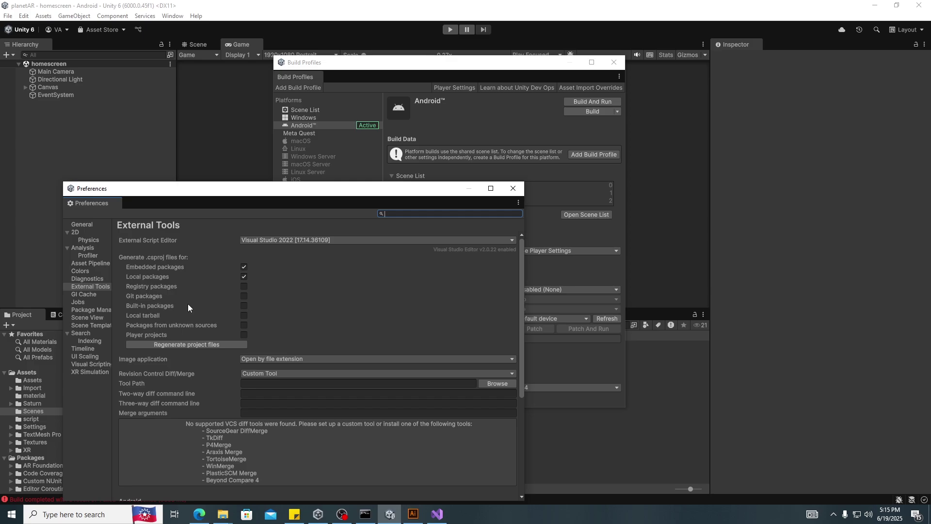
scroll(188, 304, "down", 5)
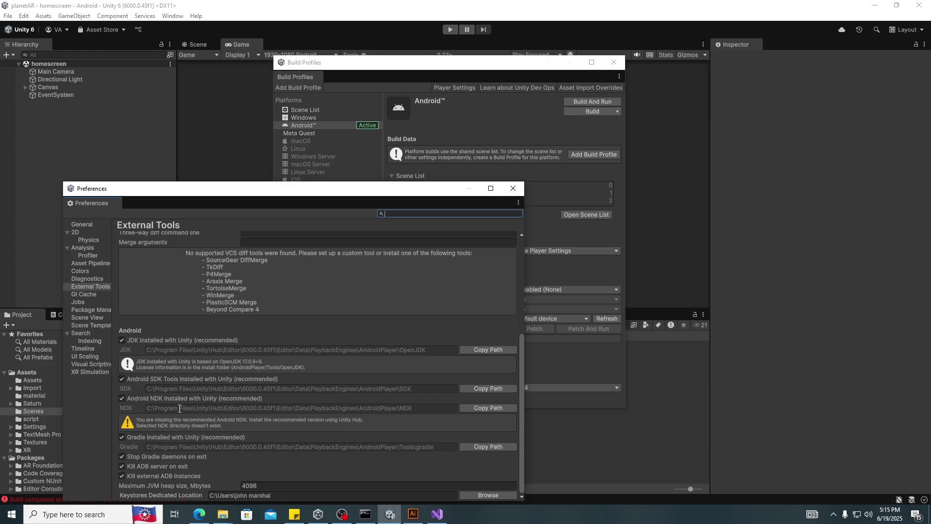
left_click(479, 411)
Switch to the planetAR folder in File Explorer and try to open the copied Android NDK path
mouse_move(231, 517)
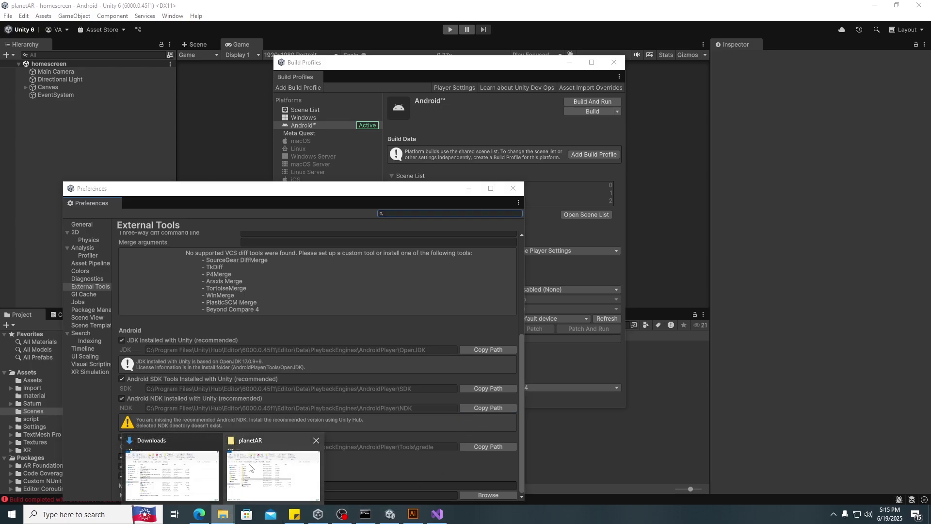
left_click(252, 469)
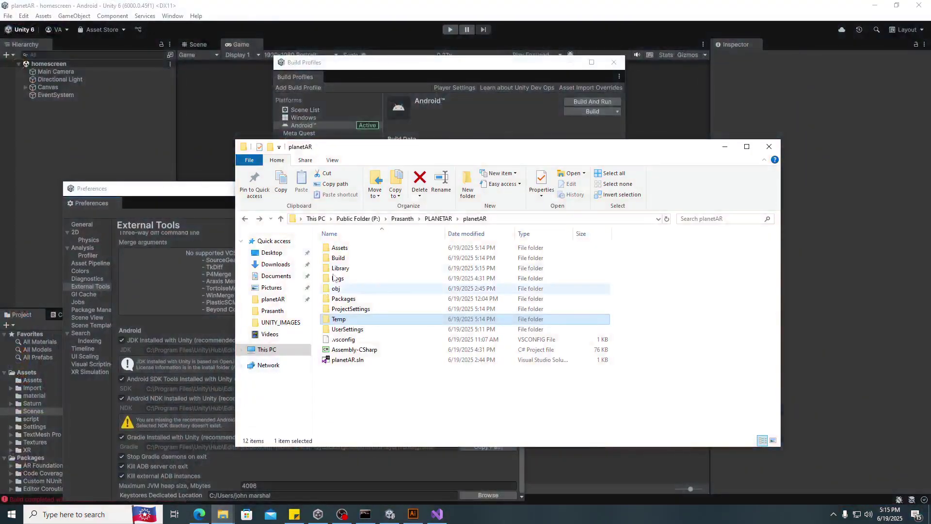
left_click(503, 217)
key("ctrl+v")
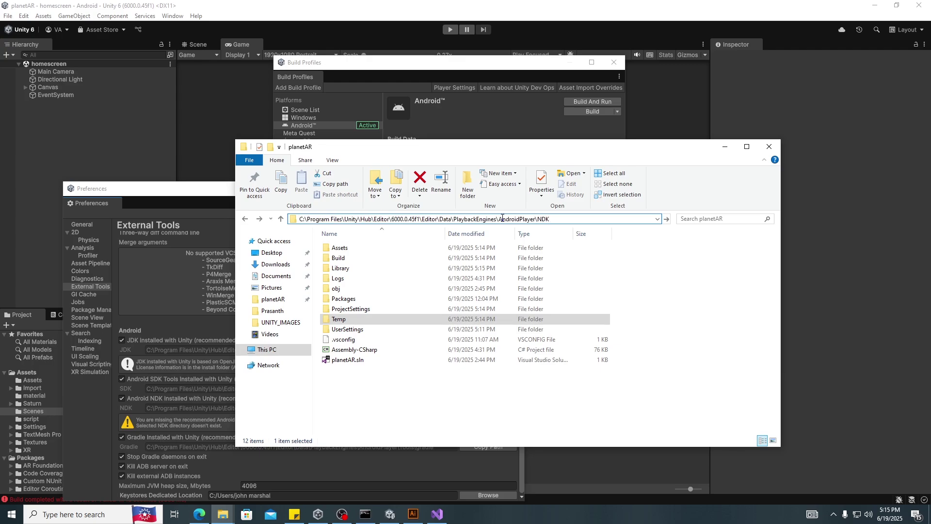
key("ctrl+a")
key("Return")
key("Return")
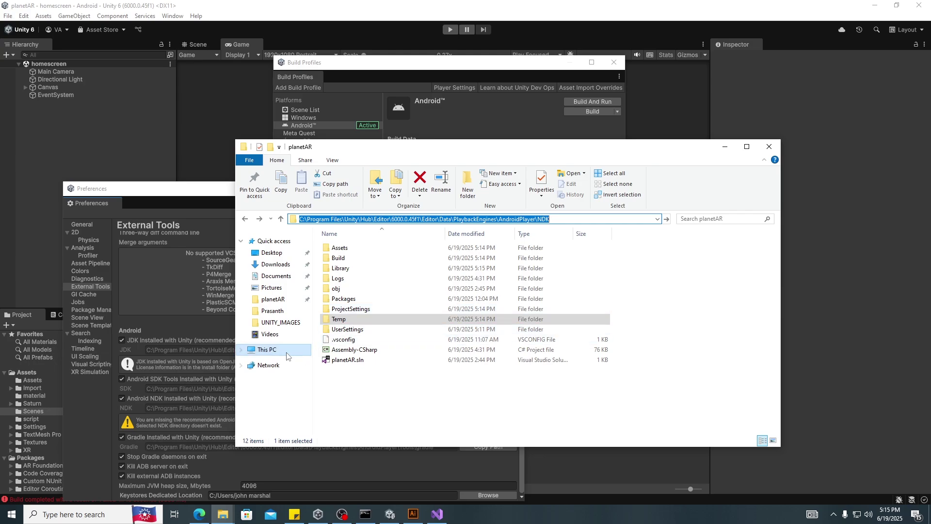
Try to open the copied Android NDK path from This PC and return to the Unity preferences
left_click(267, 349)
left_click(376, 223)
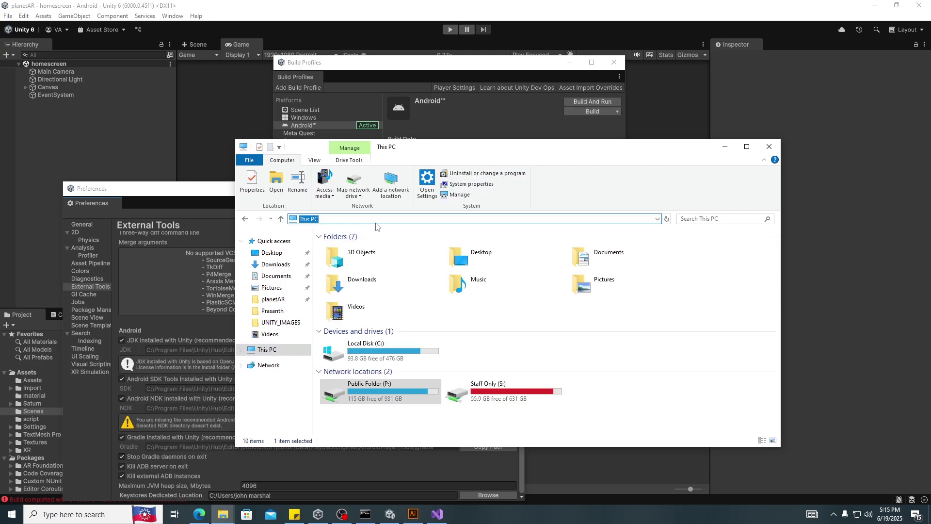
key("ctrl+v")
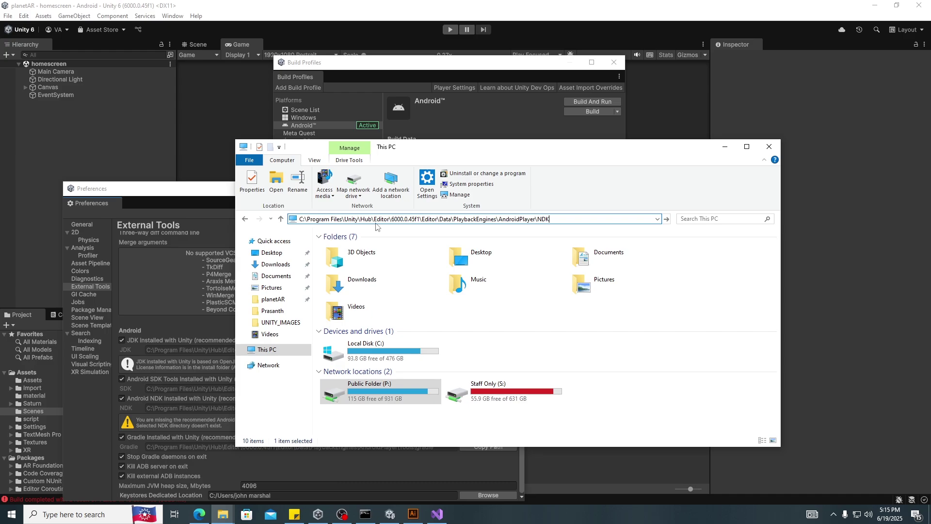
key("ctrl+a")
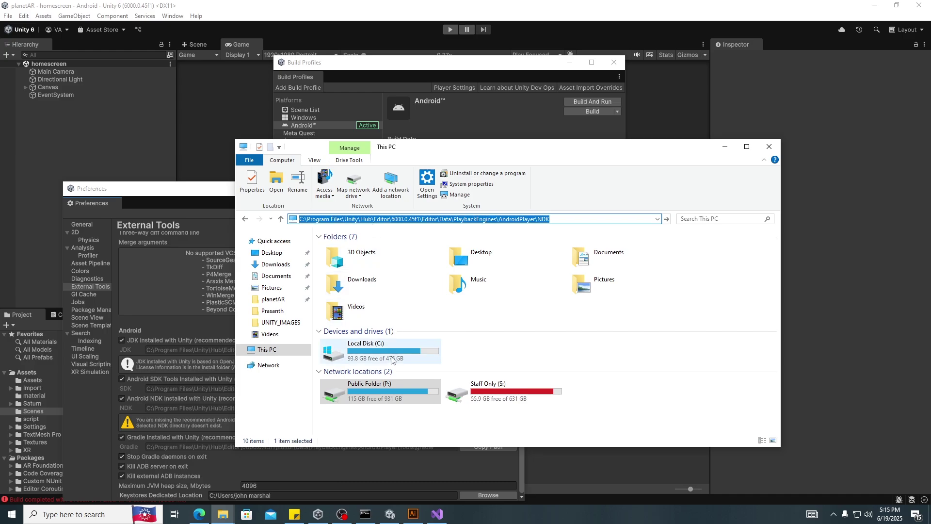
key("Return")
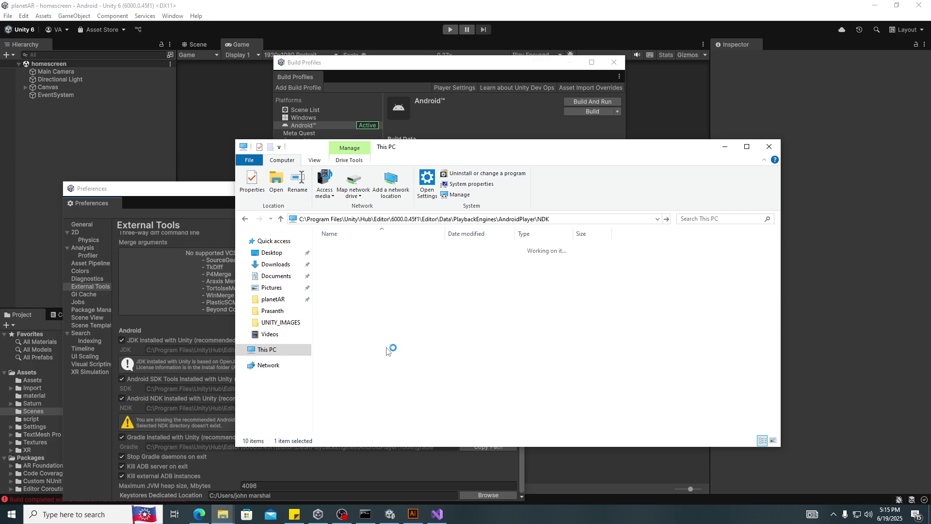
left_click(141, 327)
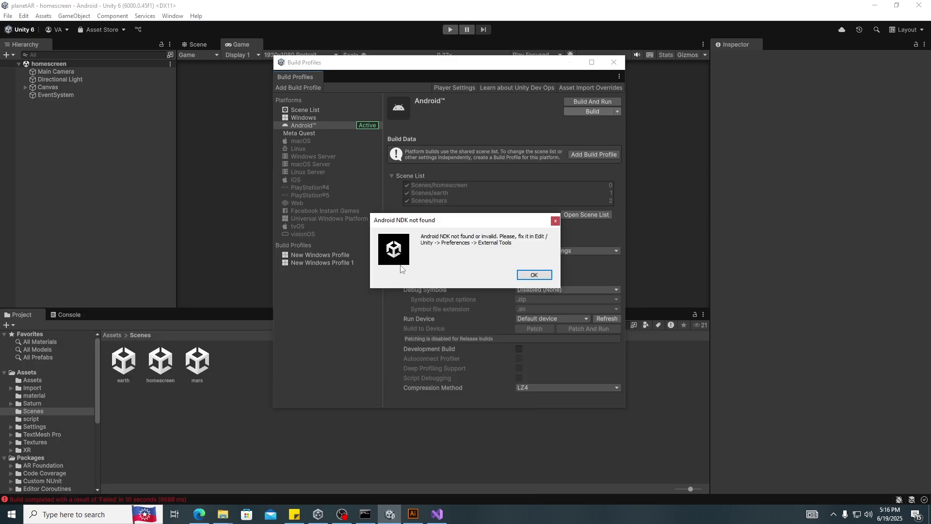
Dismiss the NDK message in Unity and search the web in Edge for "android ndk not found unity"
left_click(542, 277)
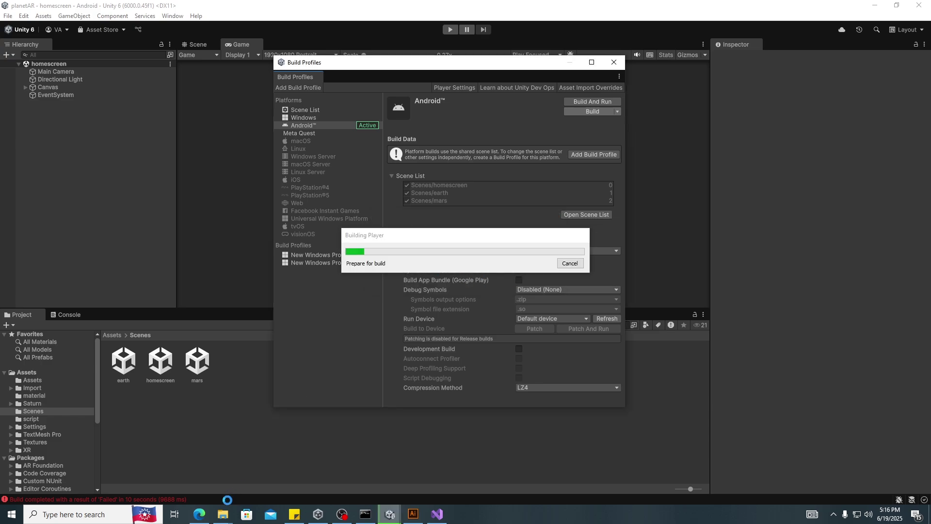
left_click(200, 514)
left_click(203, 55)
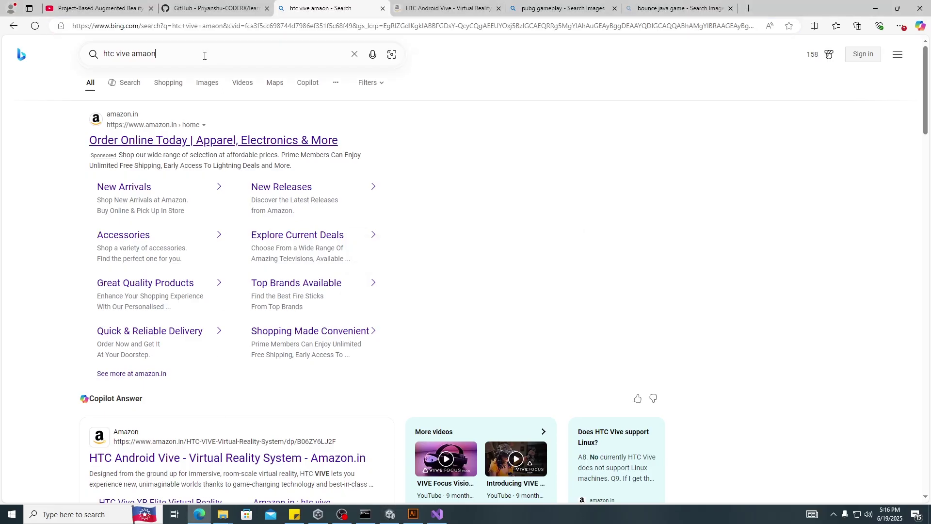
key("ctrl+a")
type("a")
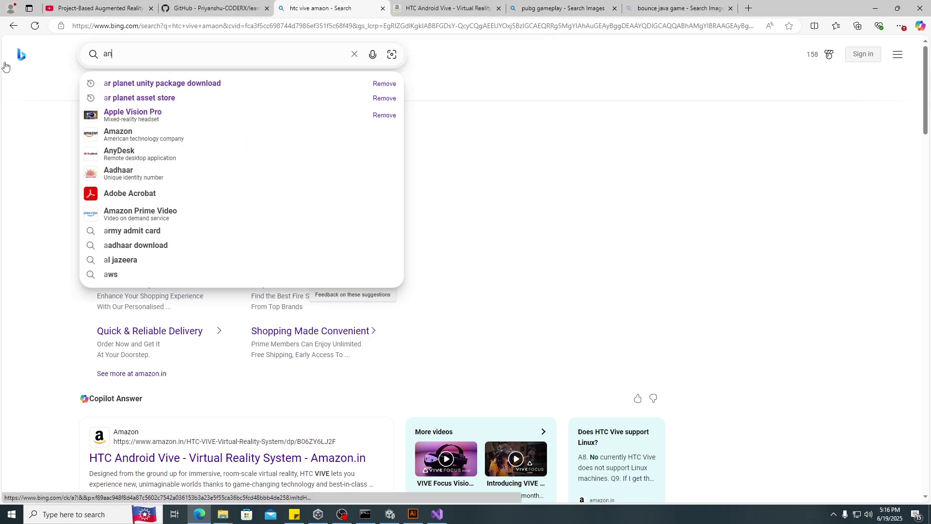
type("ndroid ")
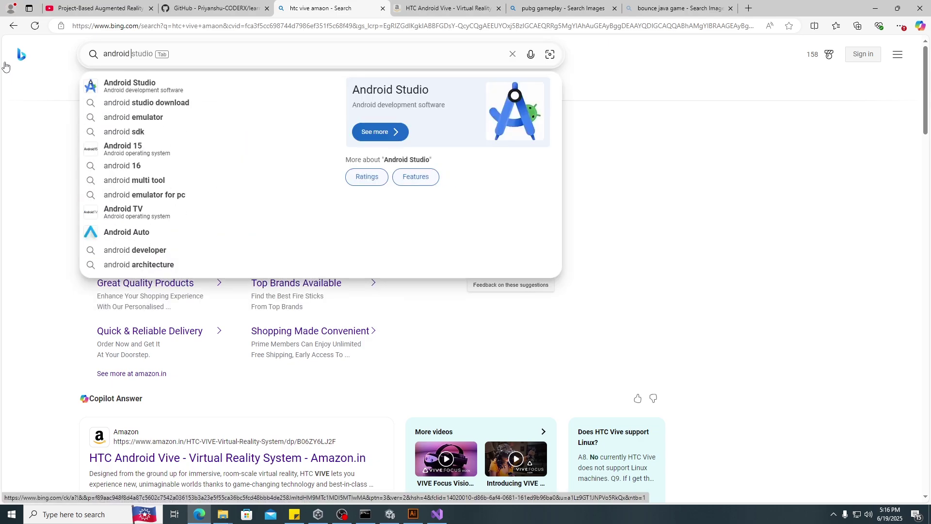
type("ndk not")
key("Down")
key("Down")
key("Down")
key("Down")
key("Return")
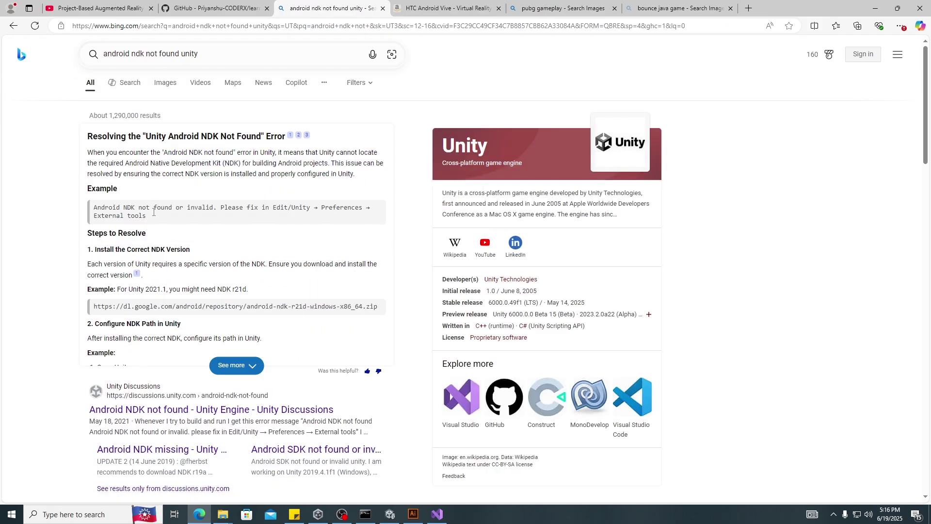
Expand the search answer and read its steps for installing and configuring the correct NDK version
left_click(223, 365)
left_click_drag(143, 250, 201, 251)
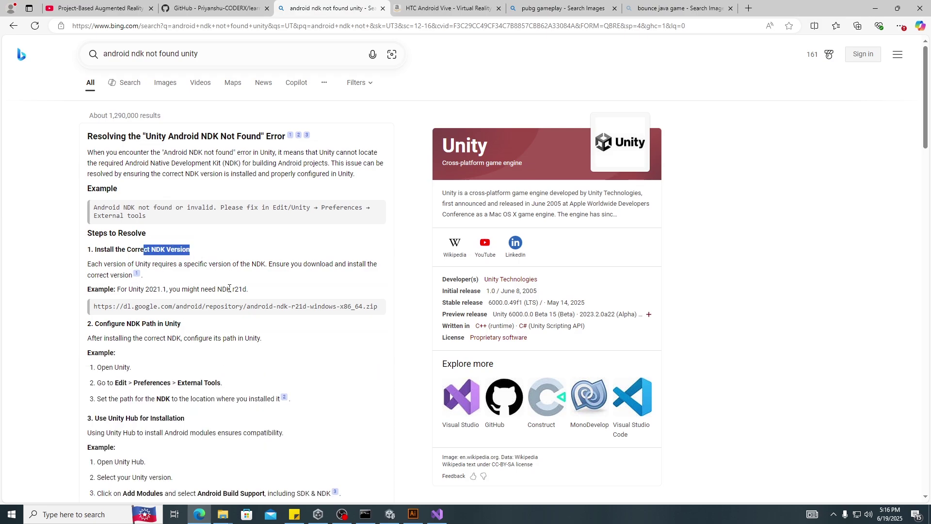
left_click_drag(95, 306, 410, 308)
left_click(235, 303)
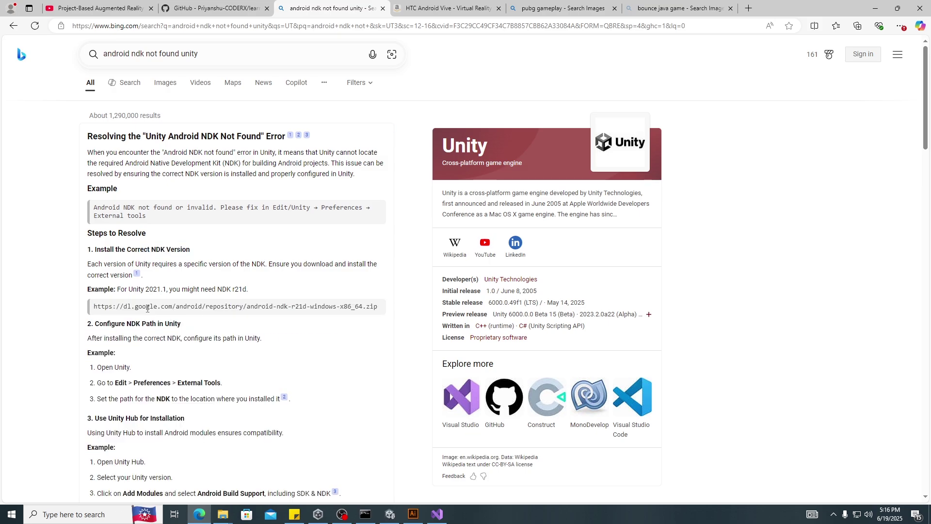
scroll(148, 309, "down", 2)
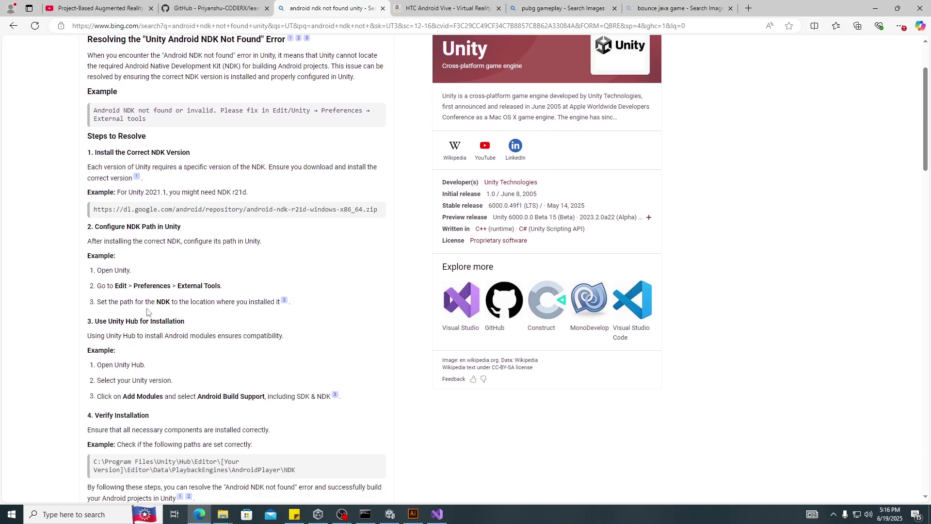
scroll(147, 311, "down", 1)
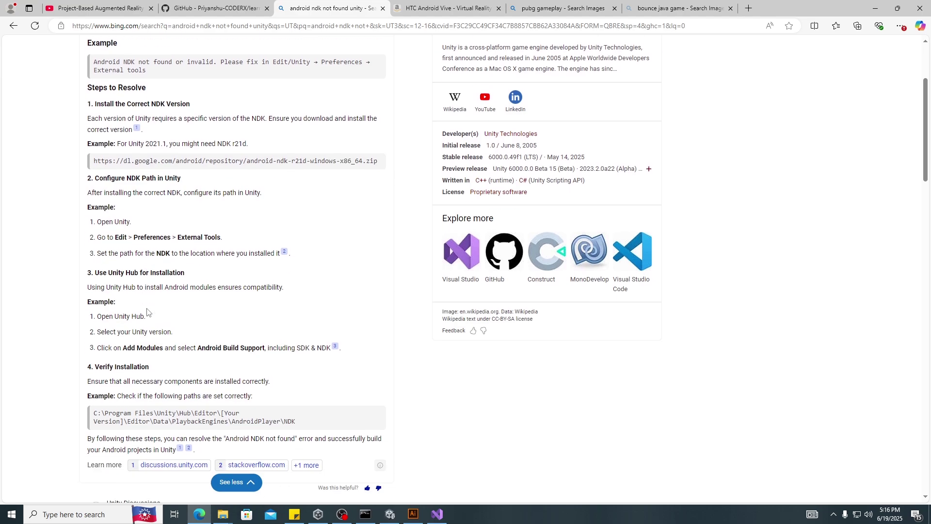
Return to Unity and close the build profiles
left_click(391, 514)
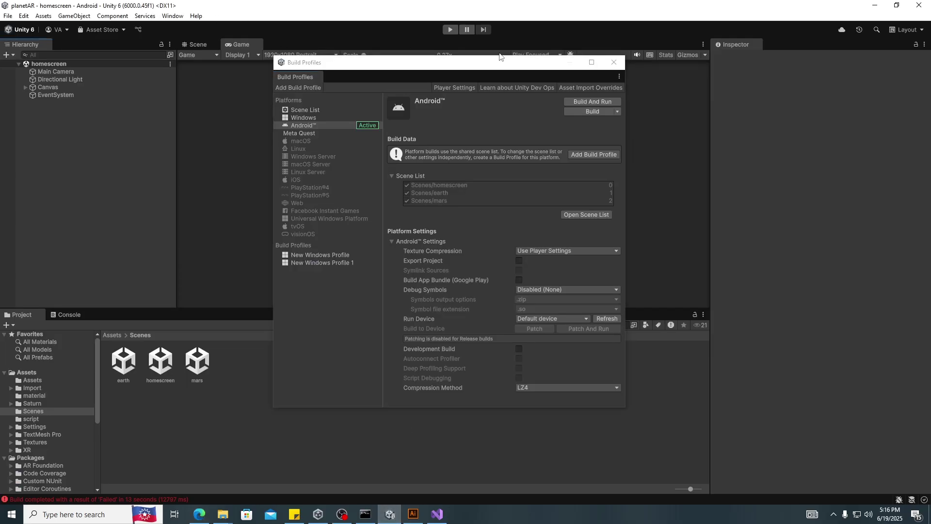
left_click(614, 63)
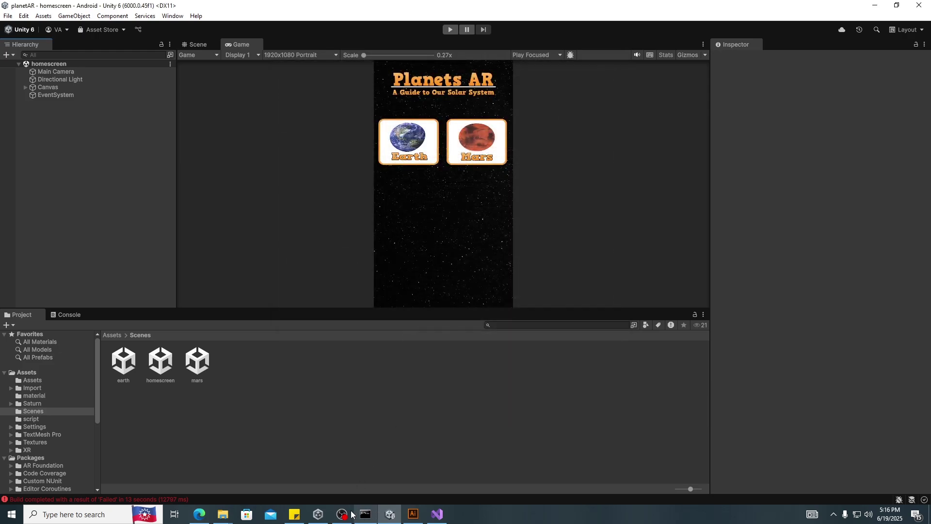
Switch to Unity Hub, cancel the new project and review the addable modules of the Unity 6 (6000.0.45f1) install
left_click(318, 514)
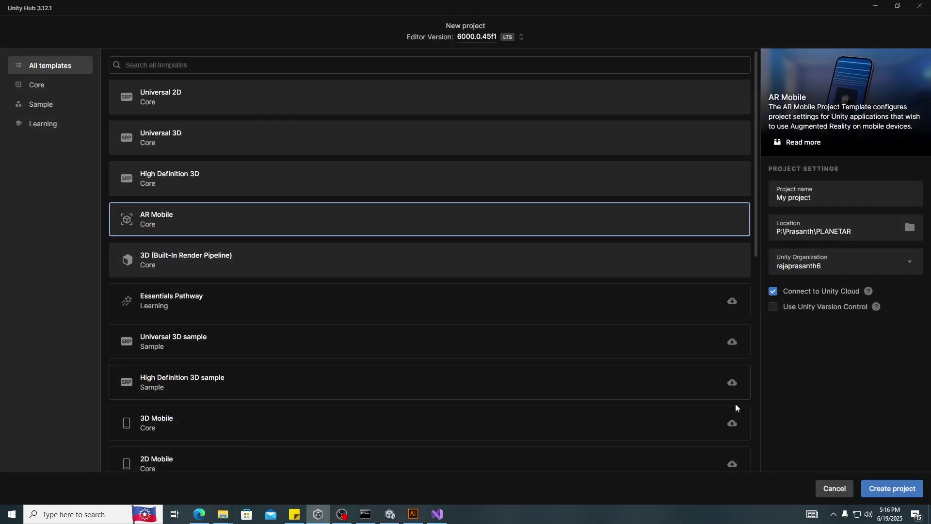
left_click(830, 490)
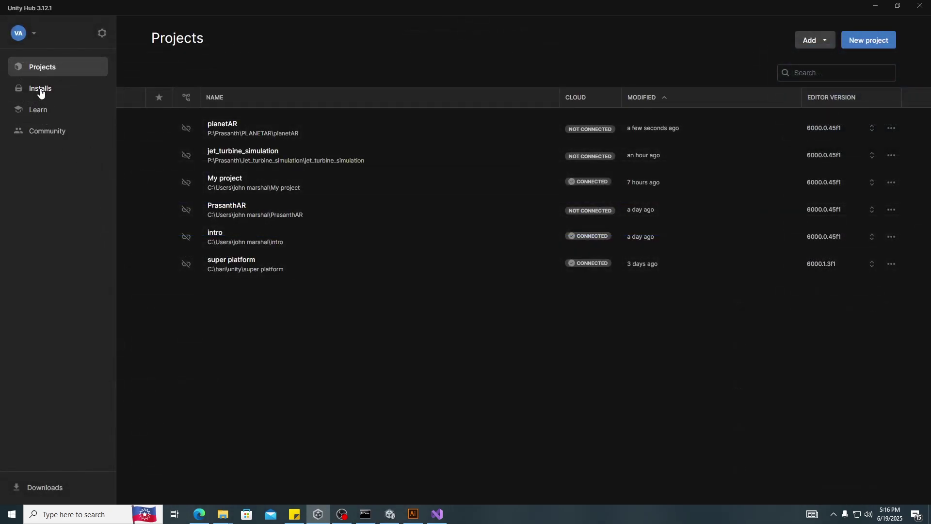
left_click(41, 90)
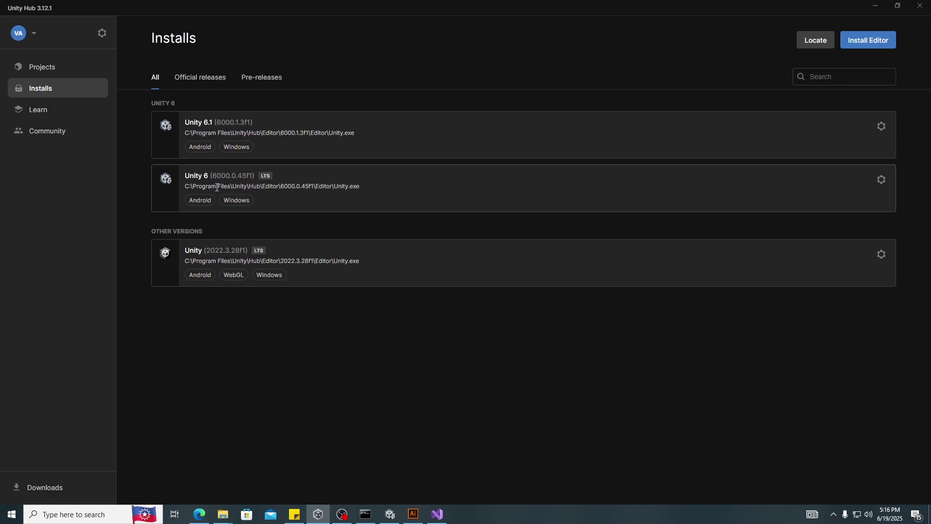
left_click(882, 179)
left_click(808, 191)
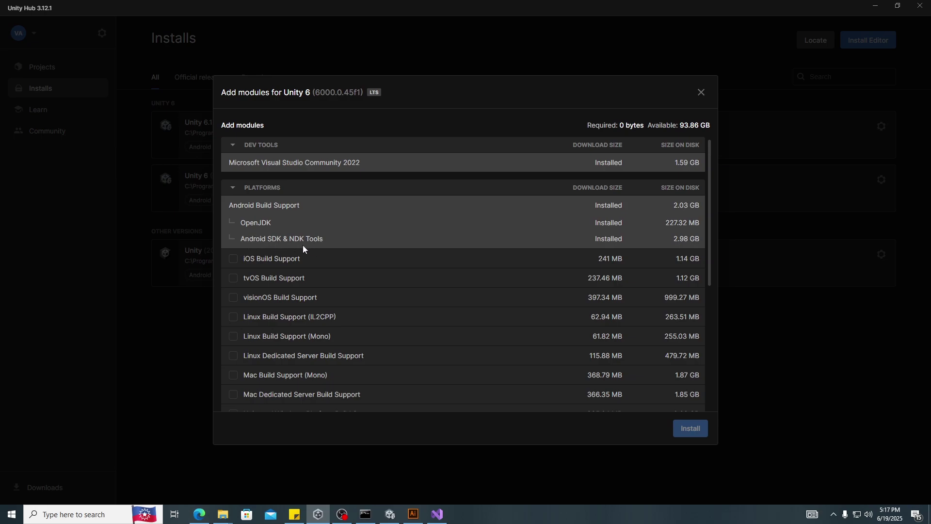
scroll(303, 245, "down", 5)
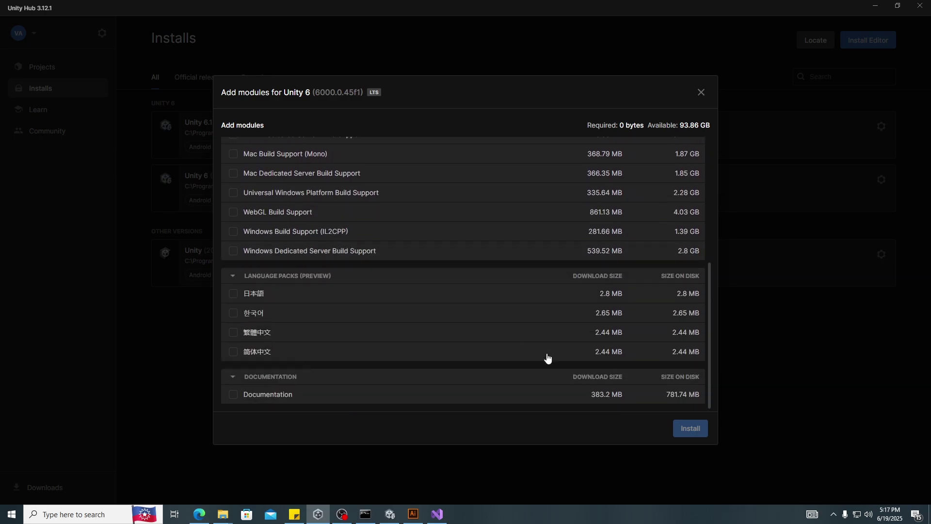
scroll(315, 248, "up", 10)
scroll(313, 274, "down", 4)
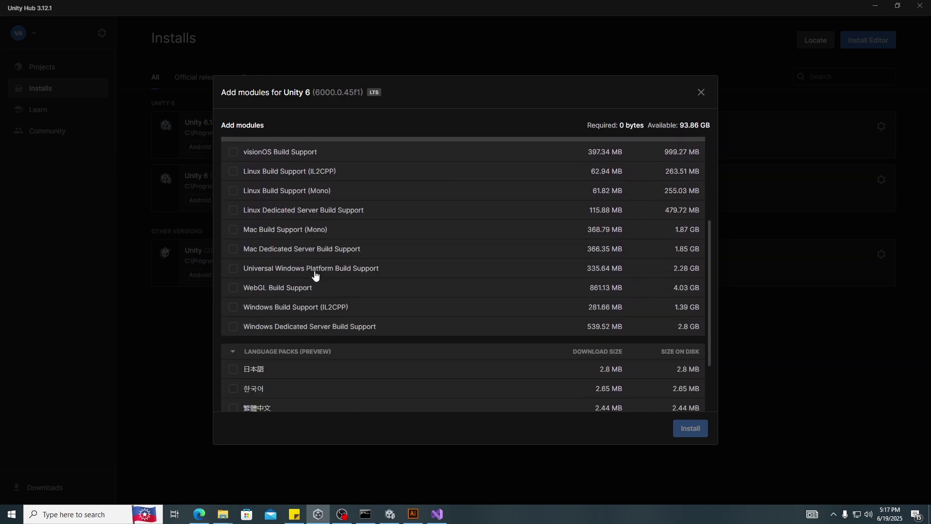
left_click(701, 92)
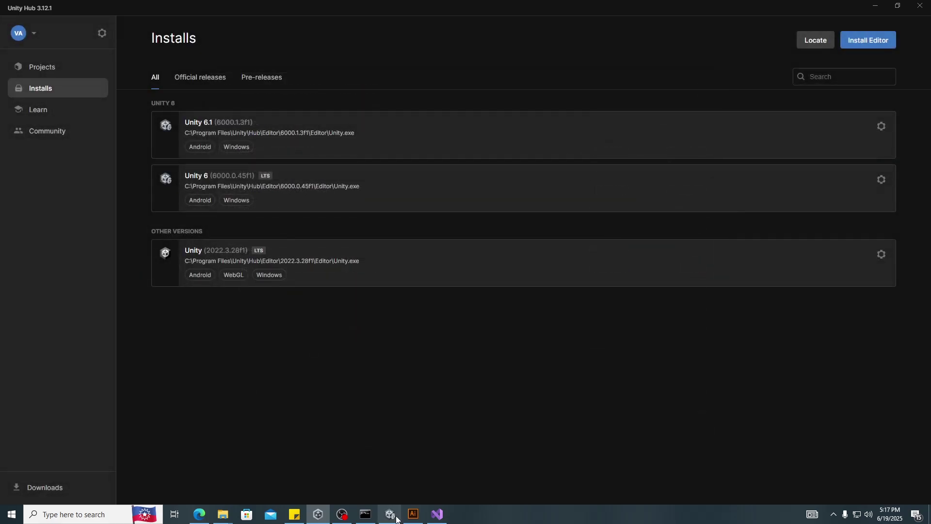
Close the planetAR project in the Unity editor and return to the Unity Hub installs
left_click(396, 519)
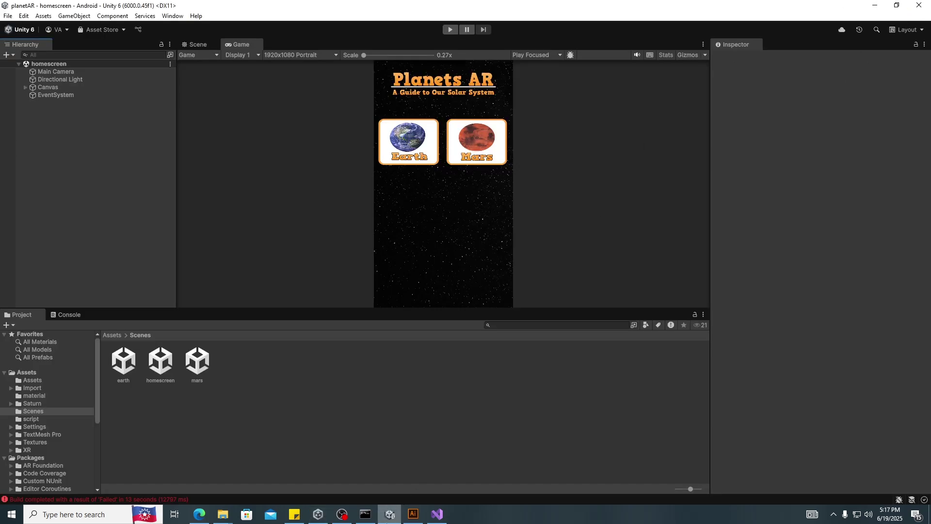
left_click(342, 514)
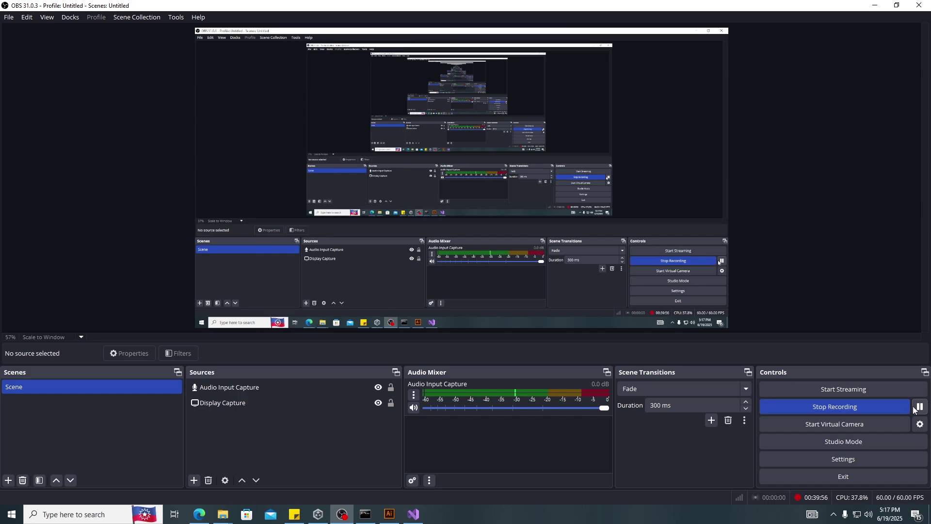
left_click(875, 5)
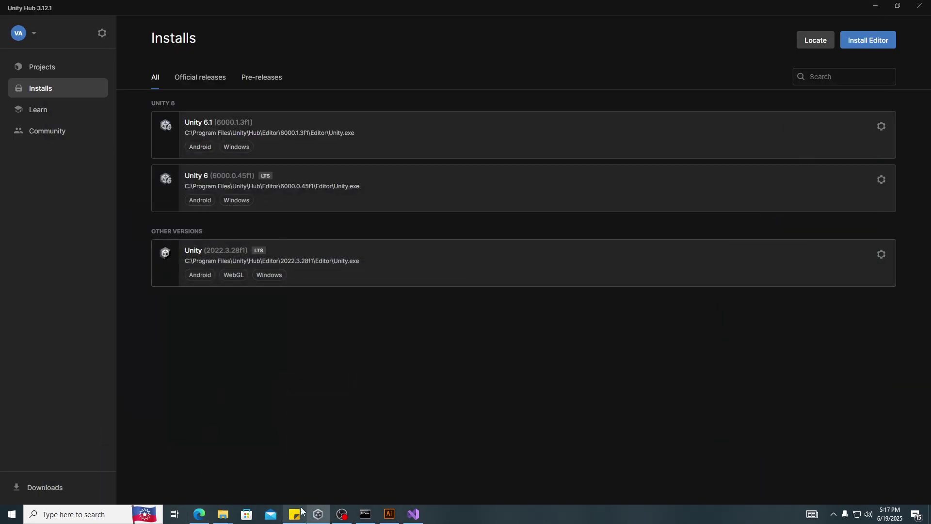
Recheck the Android Build Support entries in the module list of Unity 6 (6000.0.45f1) and close the list
mouse_move(221, 514)
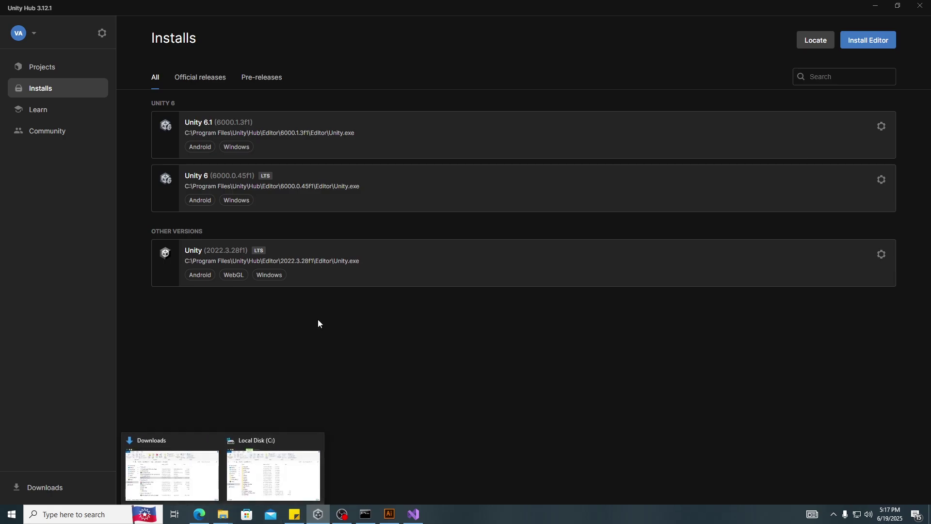
left_click(881, 180)
left_click(798, 192)
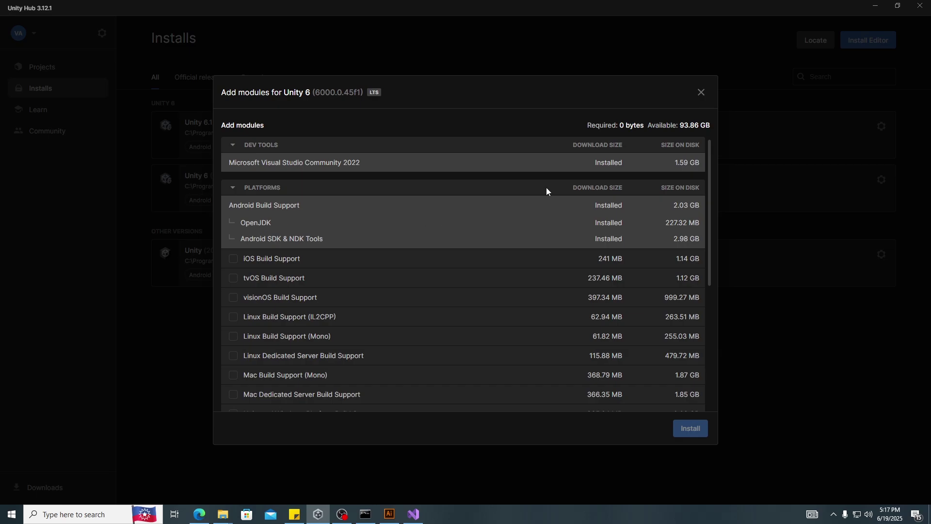
left_click(700, 93)
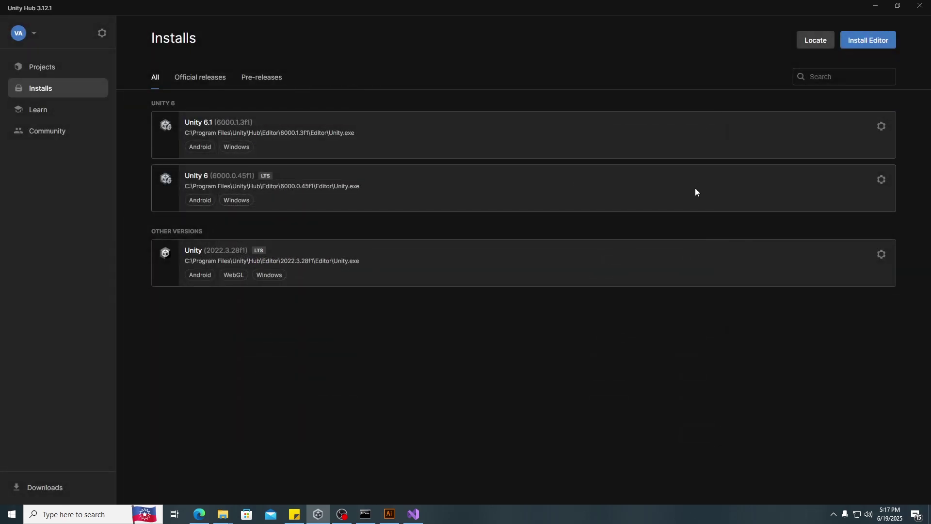
Reveal the Unity 6 (6000.0.45f1) installation in File Explorer and open its Editor\Data\PlaybackEngines folder
left_click(881, 180)
left_click(811, 207)
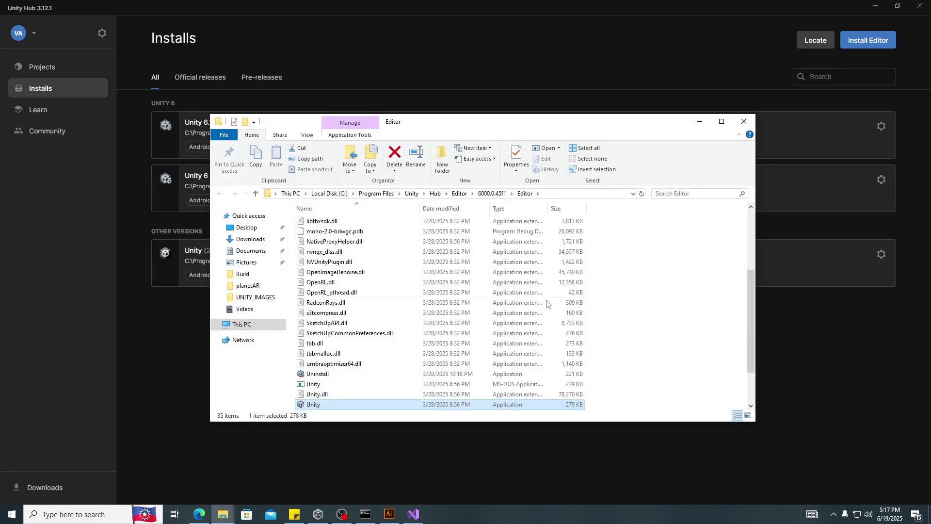
scroll(524, 317, "up", 5)
left_click(459, 194)
double_click(366, 233)
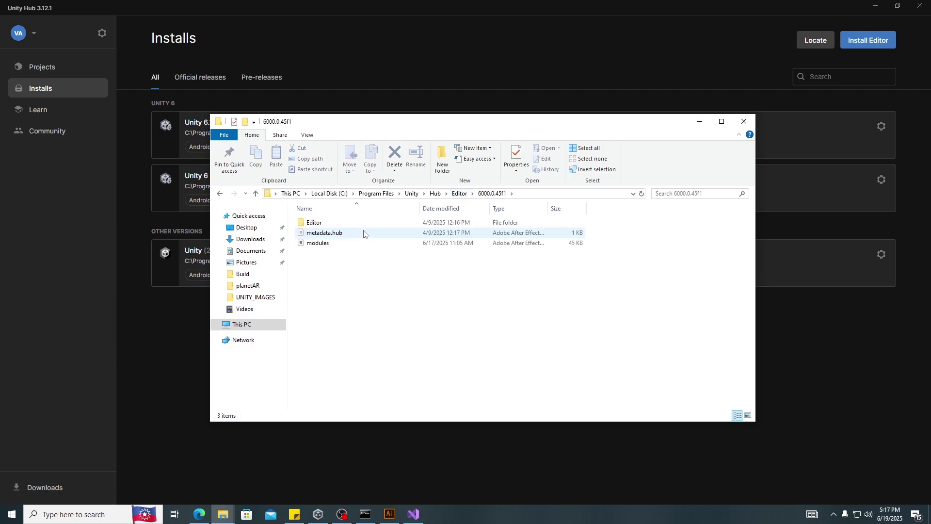
double_click(362, 226)
scroll(403, 293, "down", 5)
scroll(402, 293, "up", 5)
double_click(362, 243)
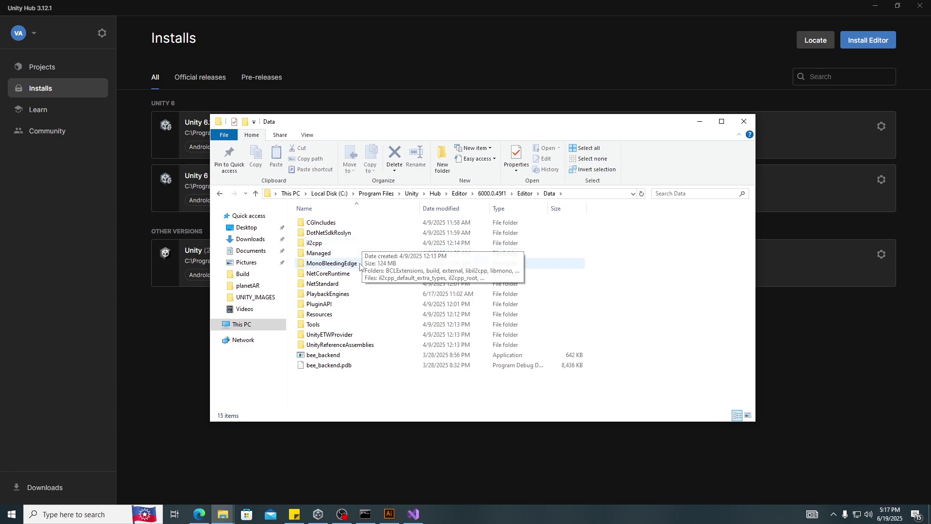
left_click(355, 294)
double_click(355, 295)
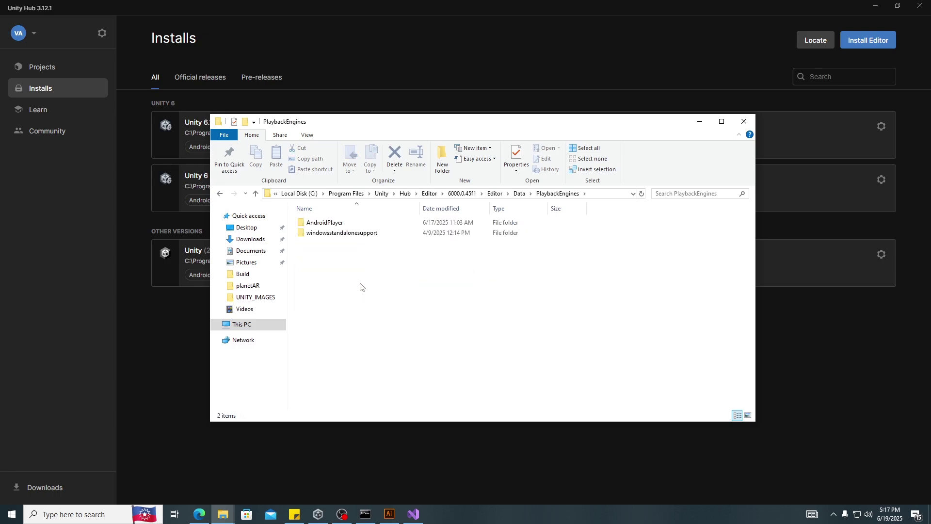
Permanently delete the AndroidPlayer folder from PlaybackEngines, granting administrator permission
left_click(375, 226)
left_click_drag(373, 123, 606, 100)
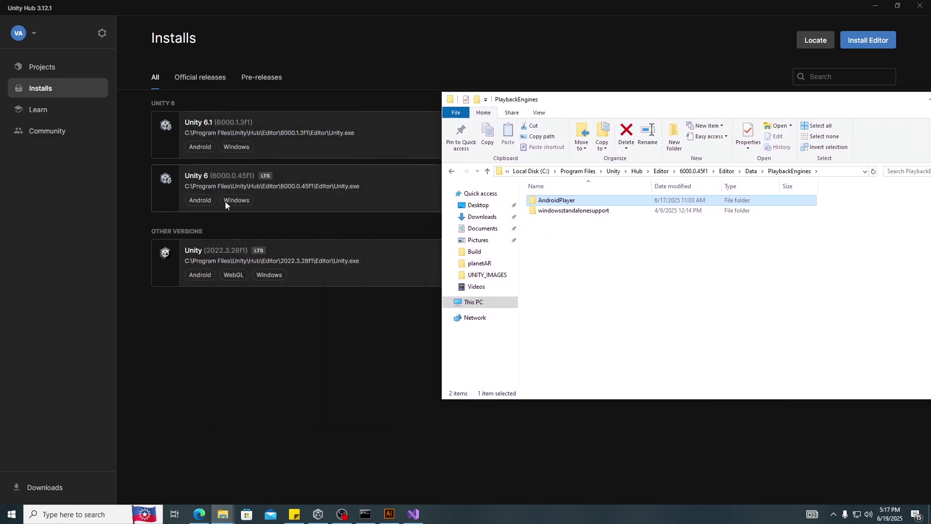
key("shift+Delete")
key("Return")
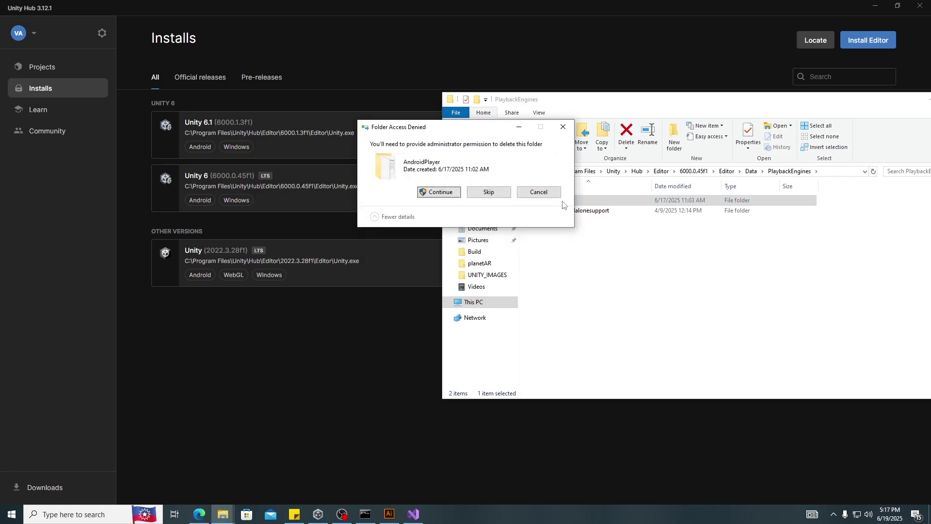
left_click(435, 192)
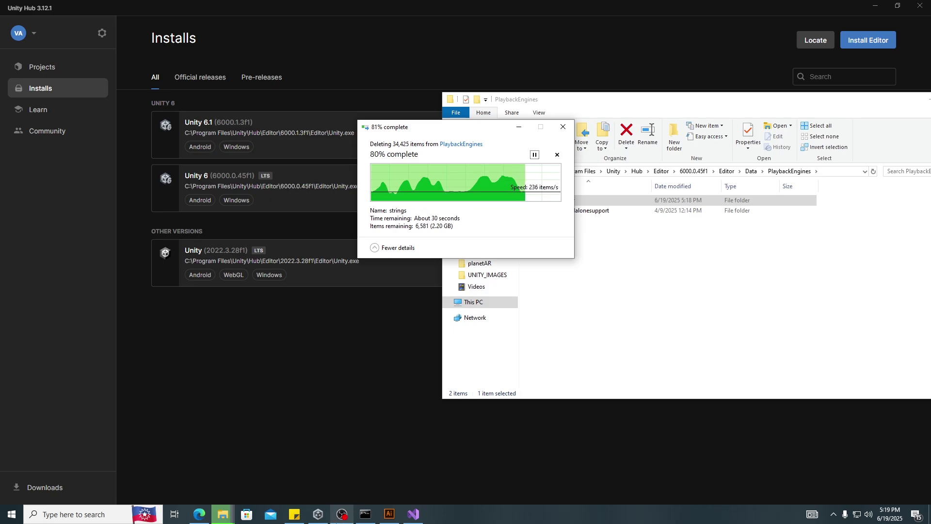
left_click(341, 514)
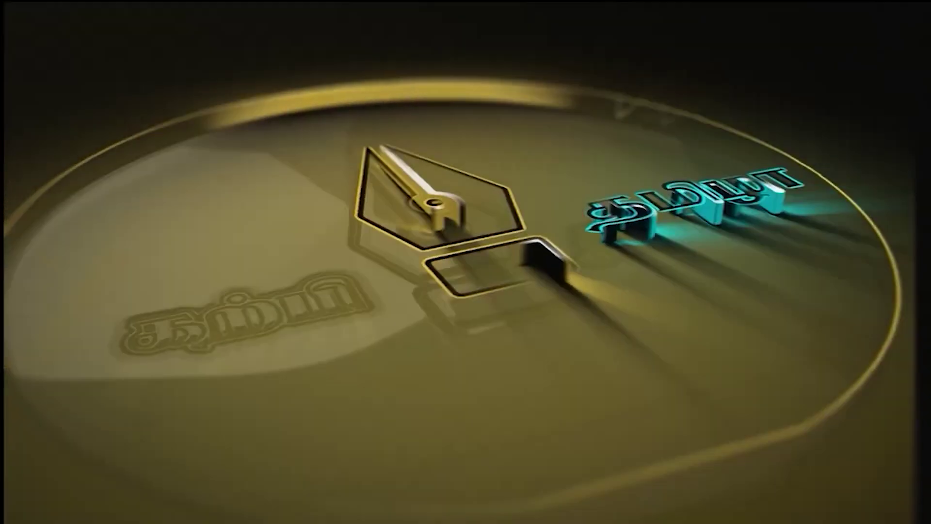